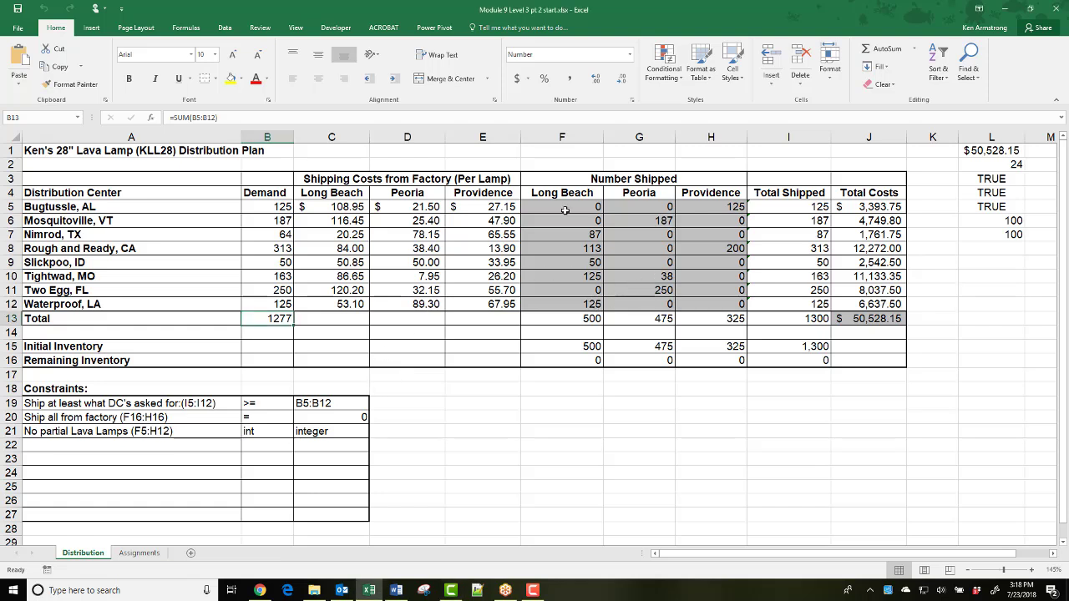
Step: Examine the factories' shipped totals, the distribution centers' demand, and Nimrod's demand against its total shipped
drag(565, 191, 690, 191)
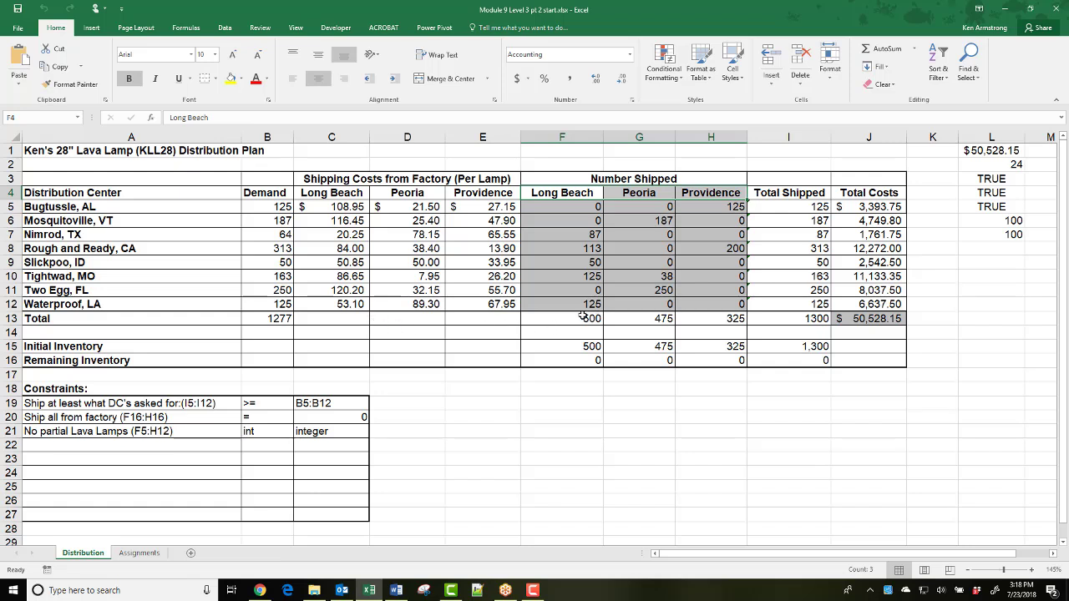
drag(580, 317, 689, 318)
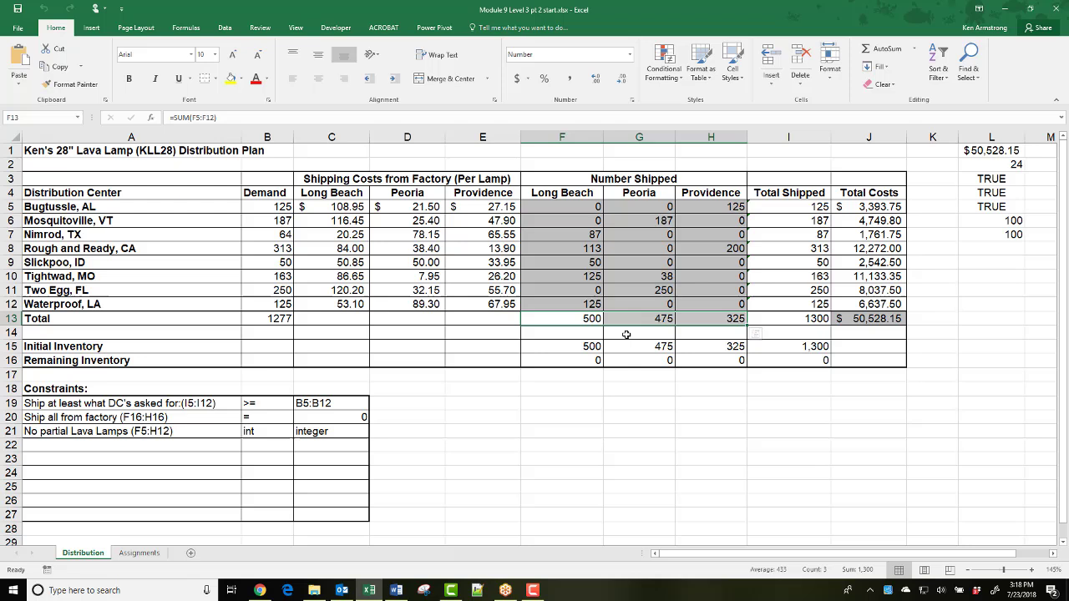
drag(144, 208, 156, 304)
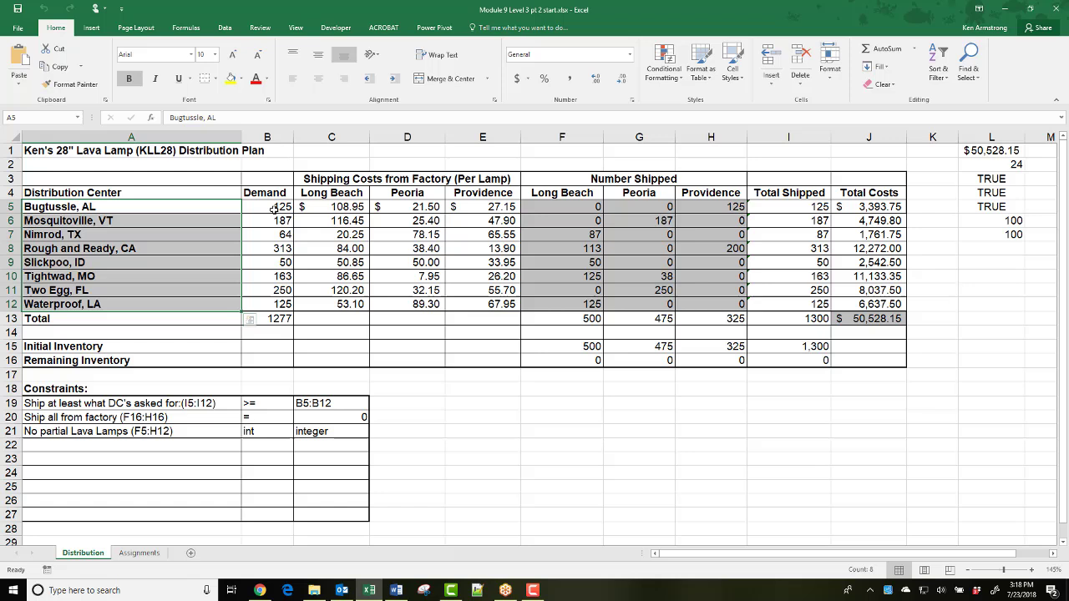
drag(274, 209, 274, 304)
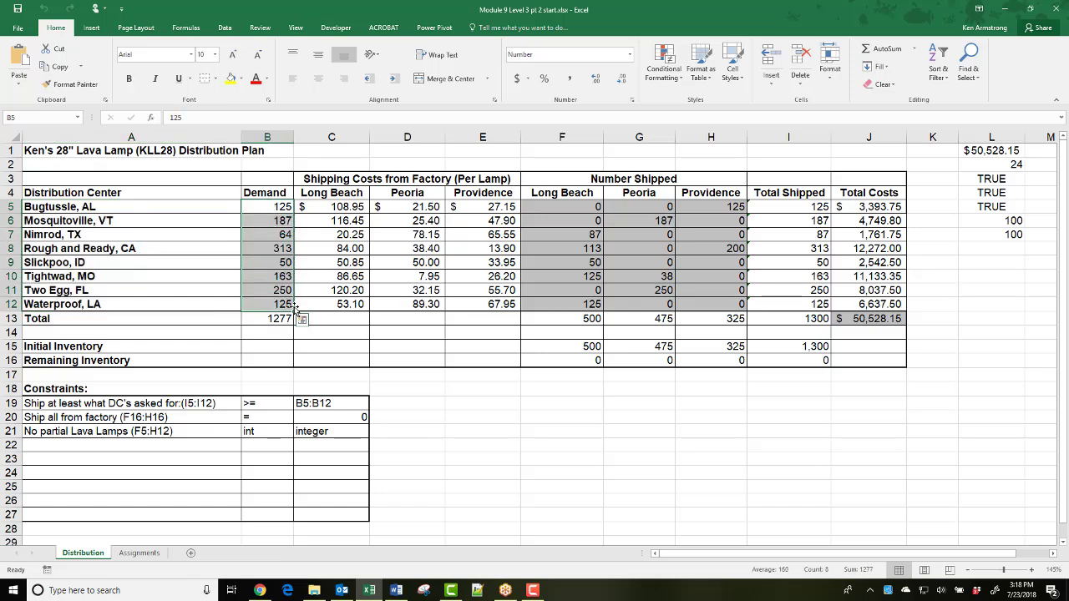
click(278, 318)
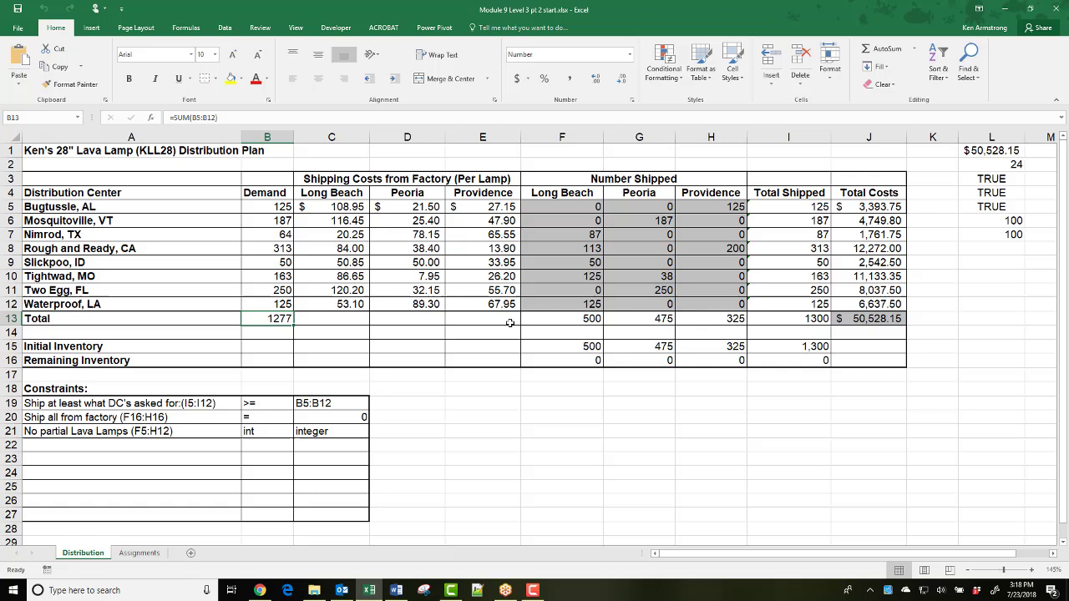
click(798, 235)
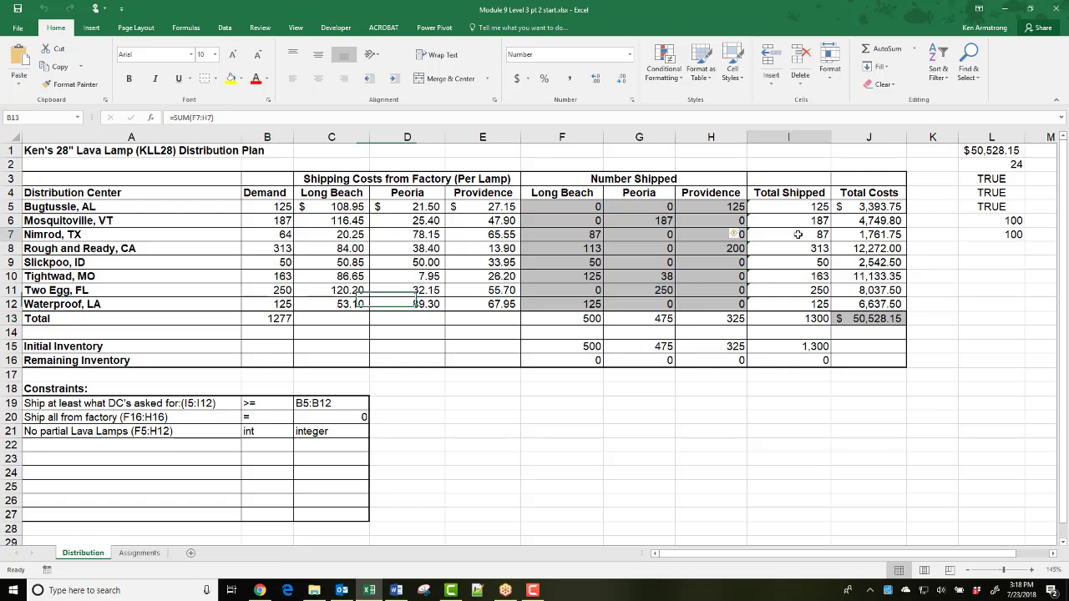
click(266, 235)
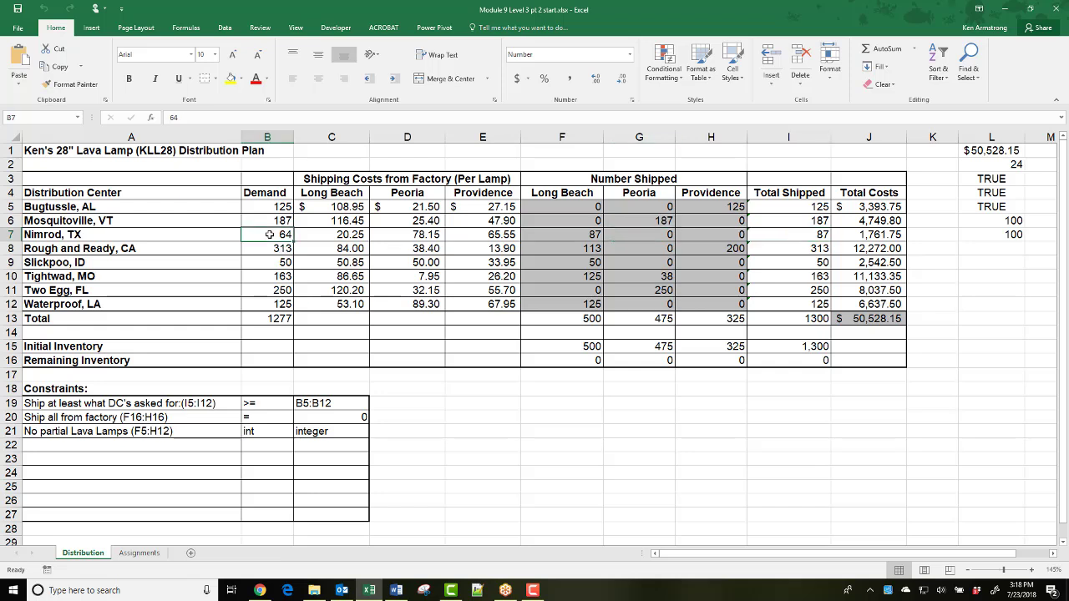
click(789, 234)
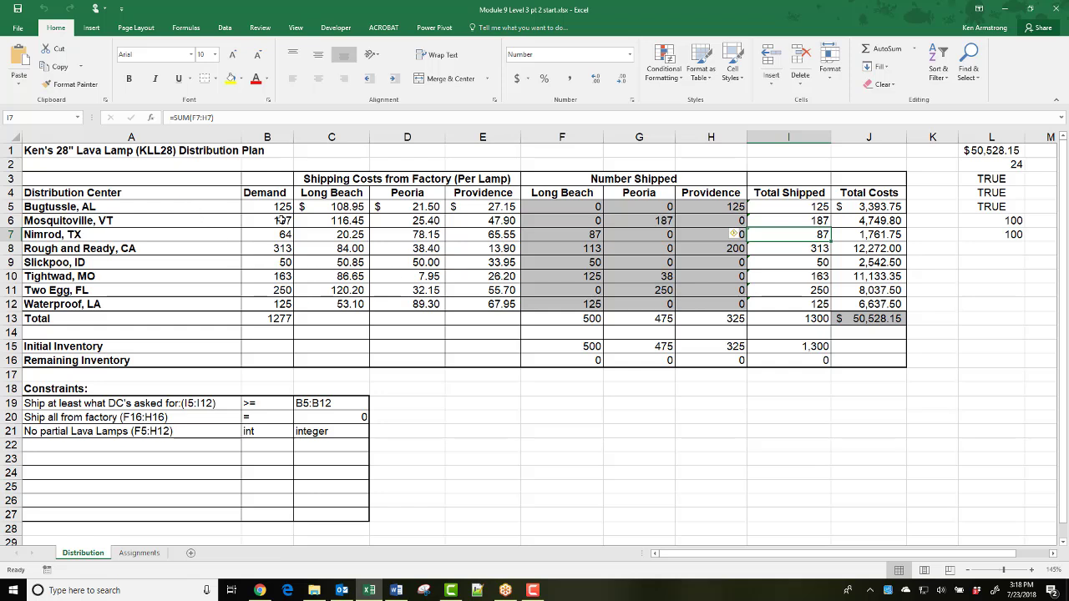
Step: Try a light green fill on the Nimrod, TX cell and undo it
click(144, 207)
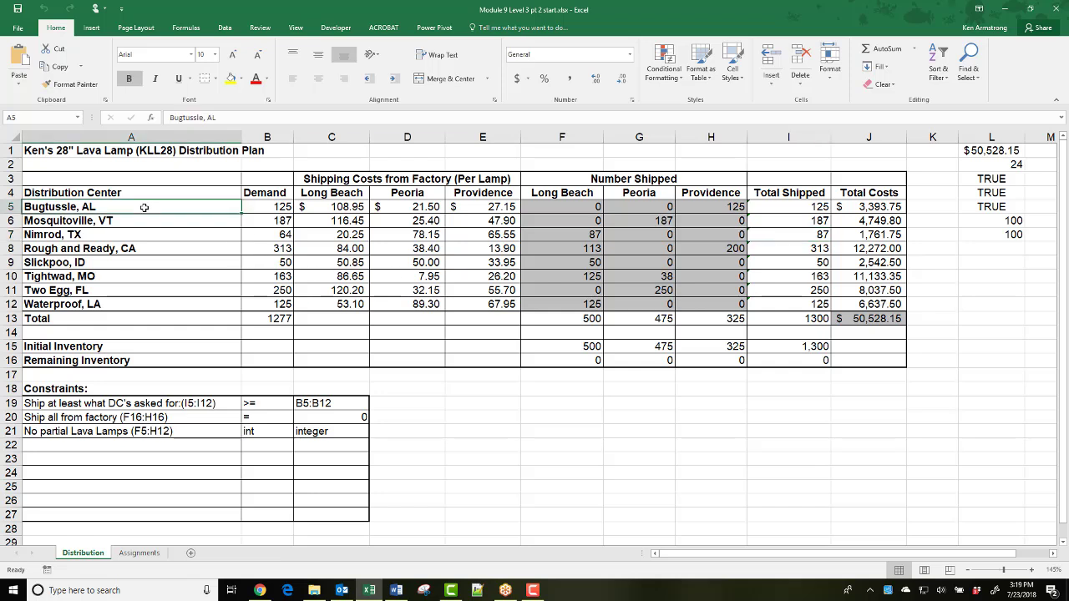
click(213, 221)
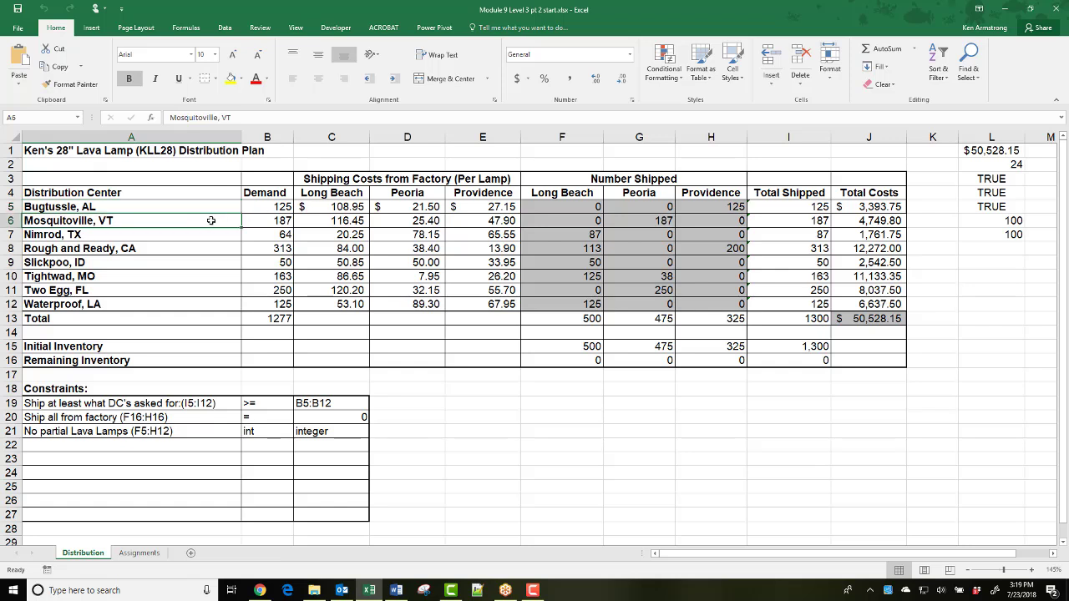
click(208, 234)
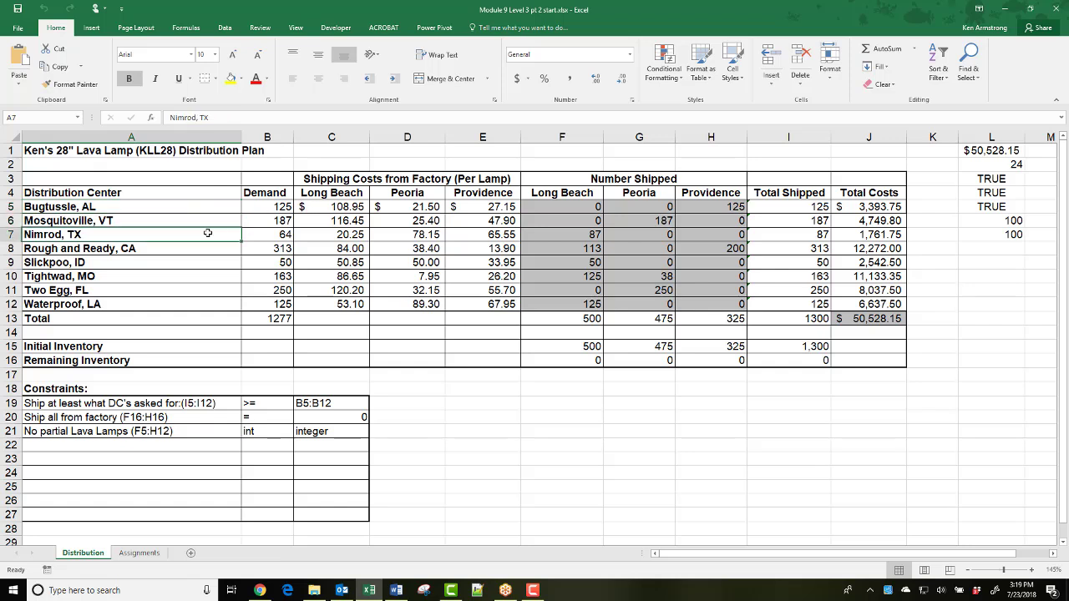
click(241, 78)
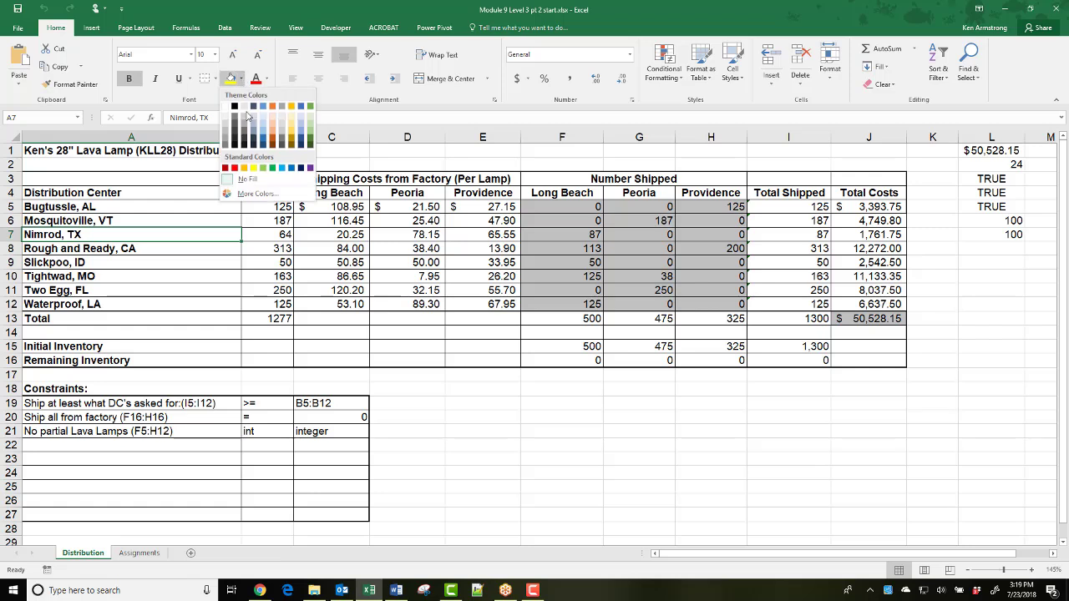
click(263, 169)
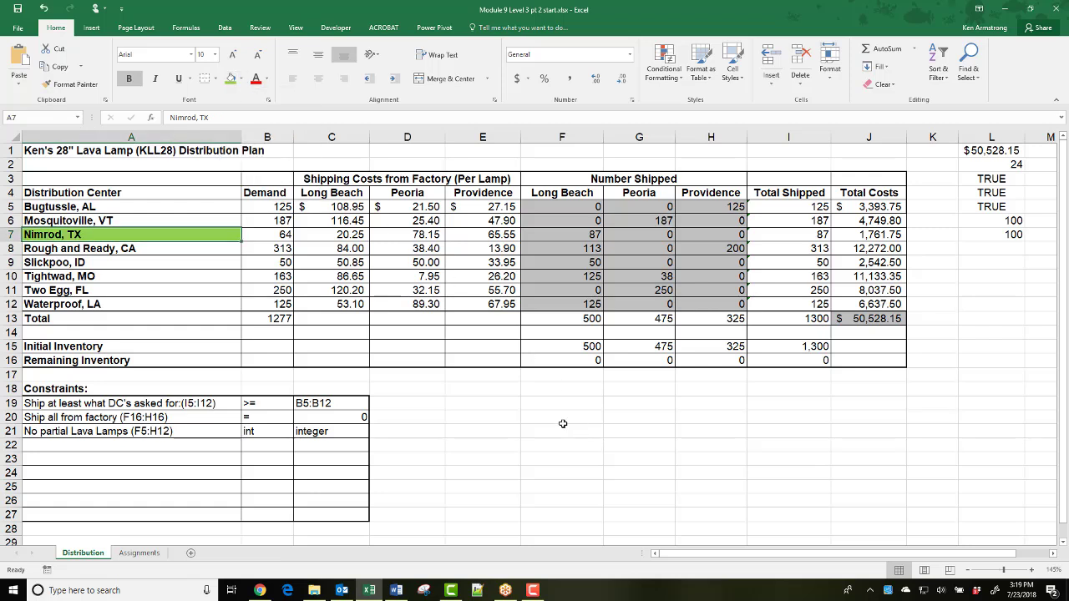
key(ctrl+z)
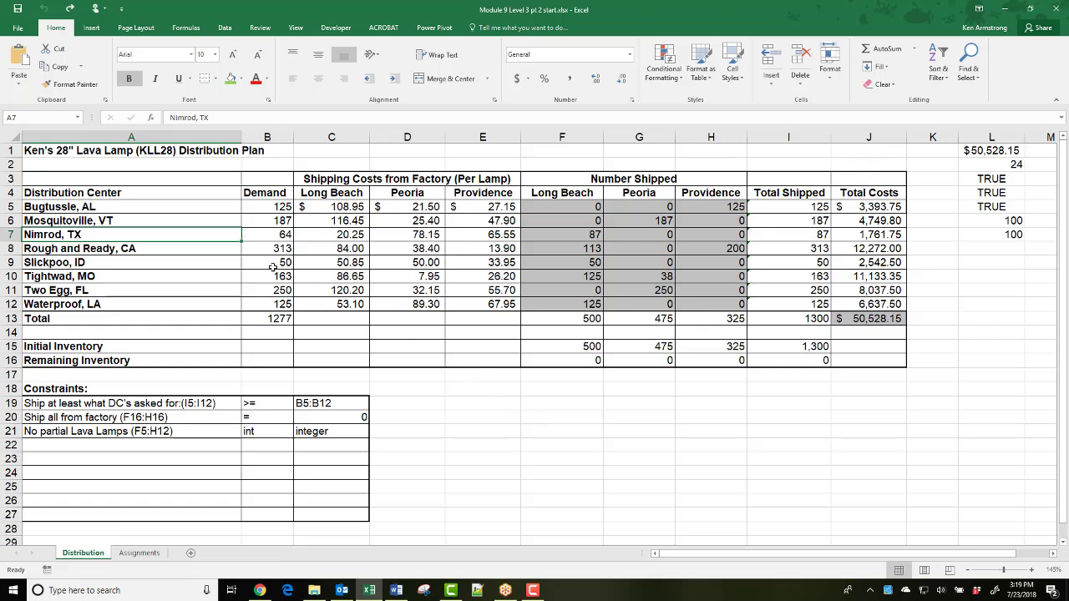
Step: Create a formula-based conditional formatting rule on the Bugtussle, AL cell (A5) using =$I$5>$B$5
drag(107, 208, 140, 302)
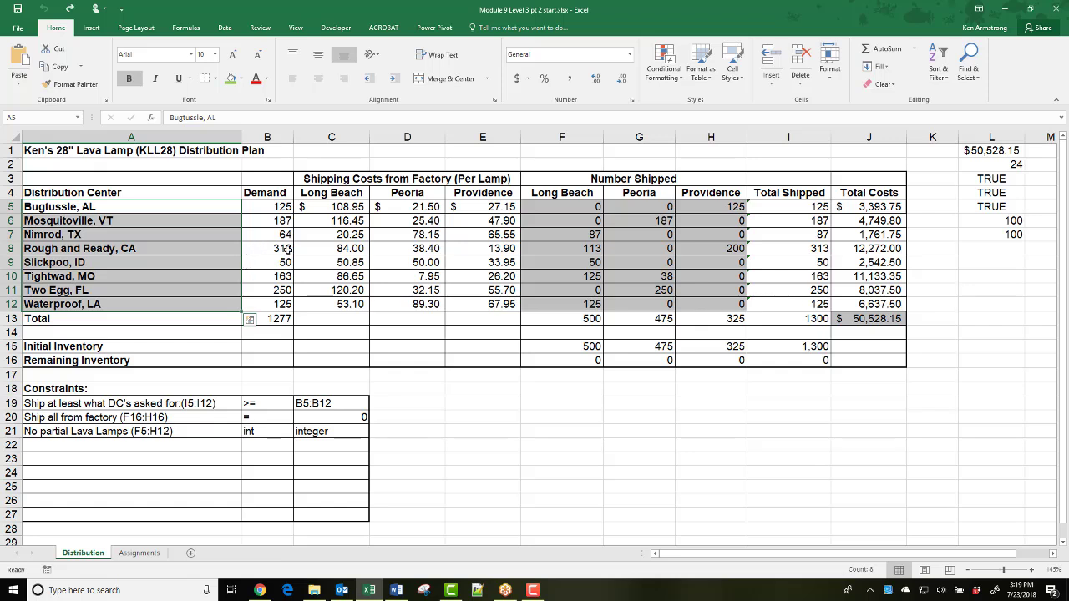
click(154, 207)
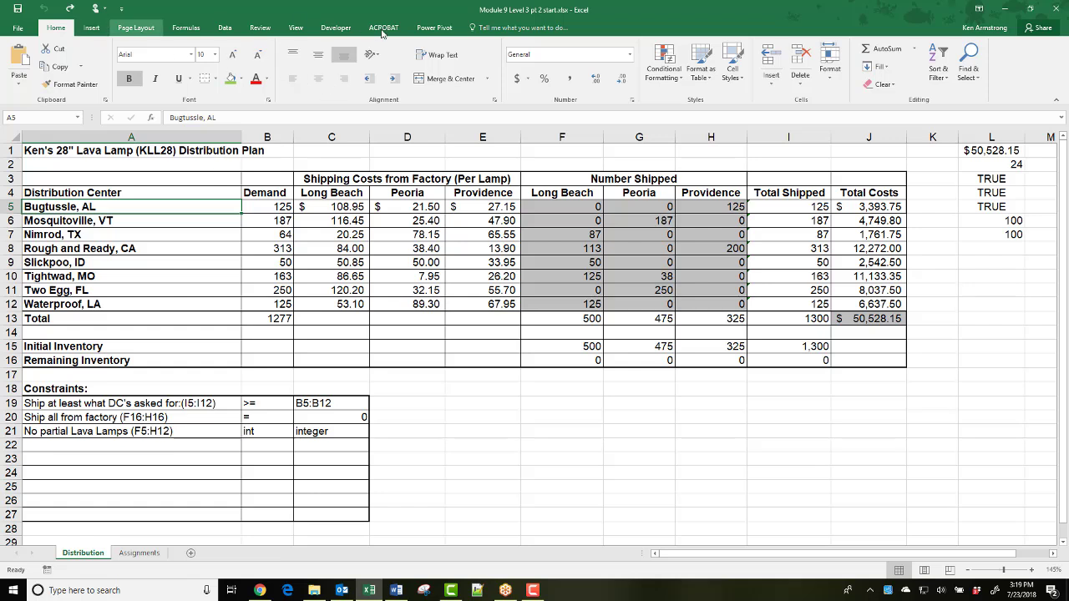
click(674, 81)
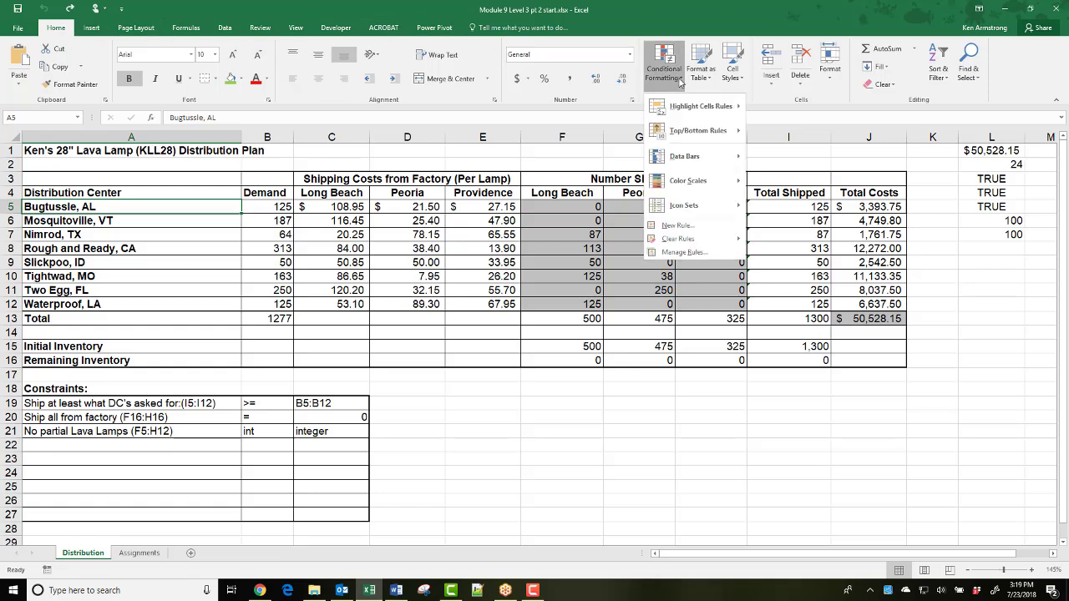
click(678, 225)
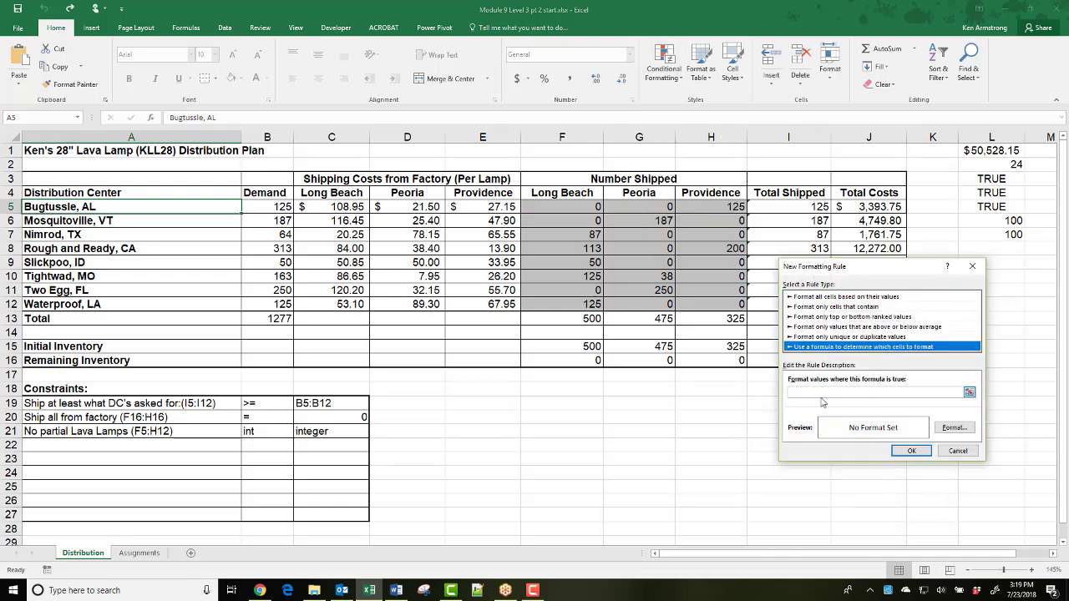
click(817, 391)
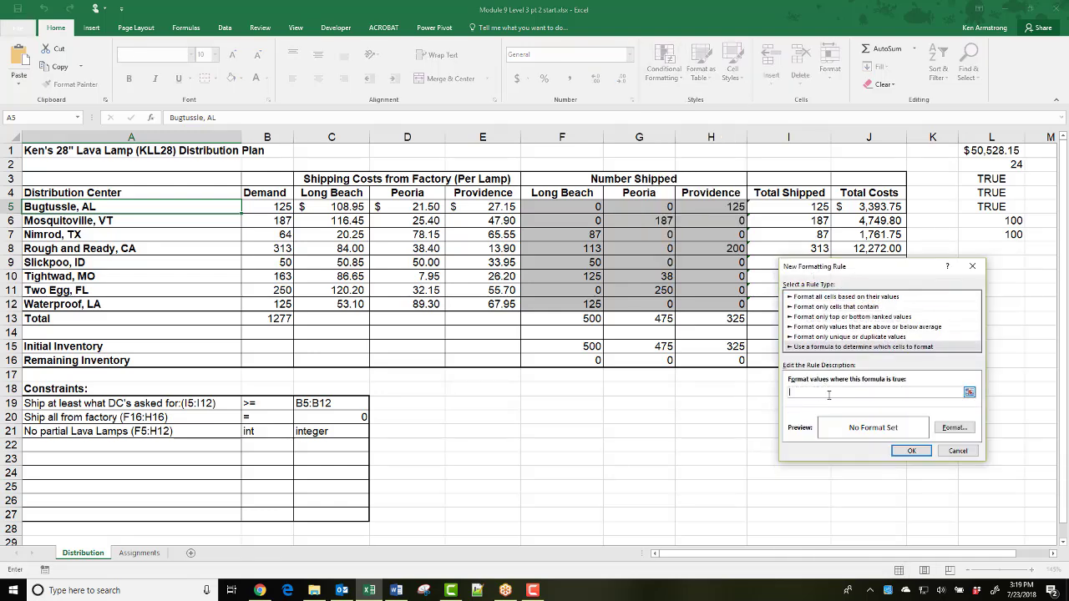
text(=)
click(778, 205)
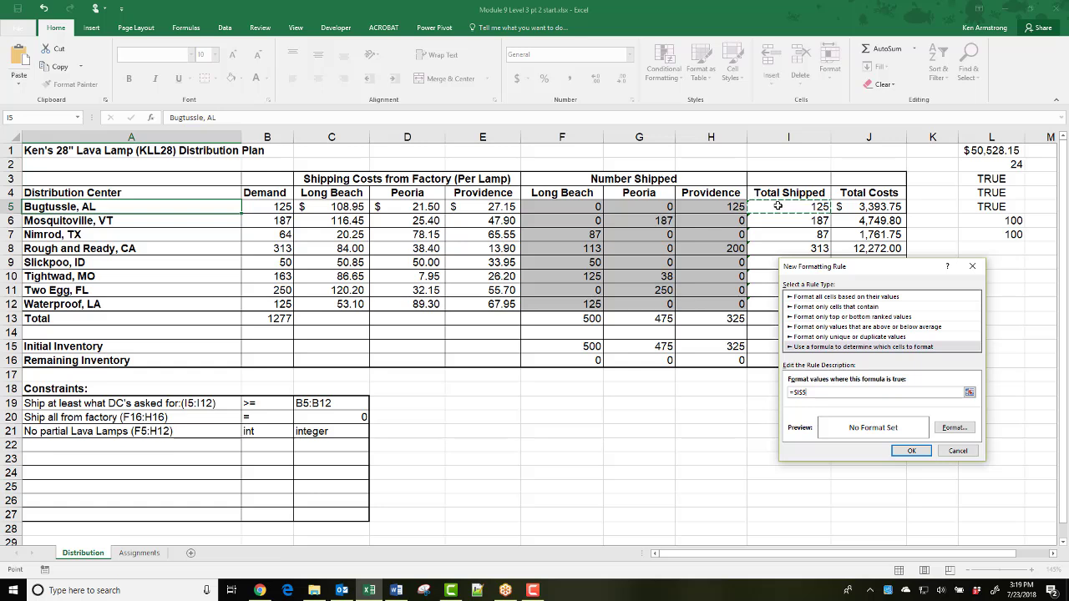
text(>)
click(267, 208)
Step: Set the new formatting rule's fill to light green
key(alt+f)
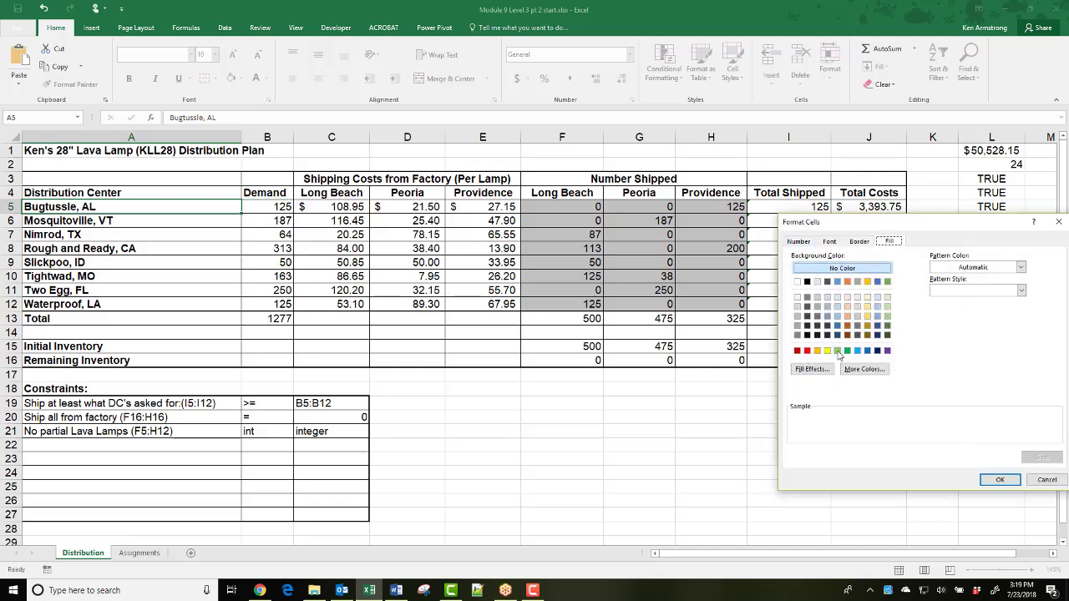
click(838, 351)
click(1000, 480)
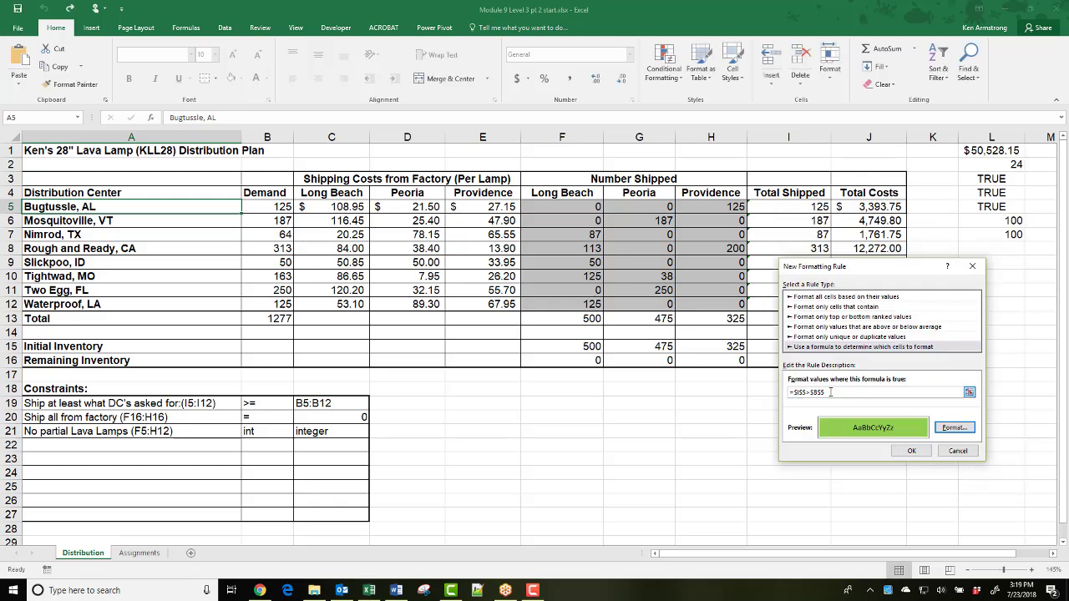
Step: Make the rule's cell references relative so the formula reads =I5>B5, and apply the rule to A5
click(821, 394)
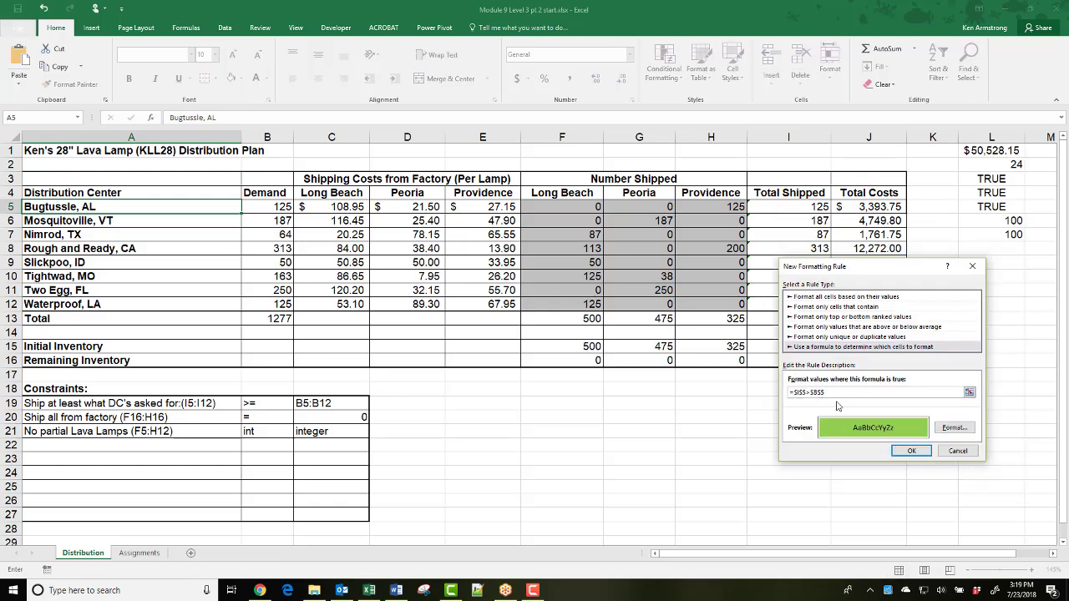
key(BackSpace)
click(814, 391)
key(BackSpace)
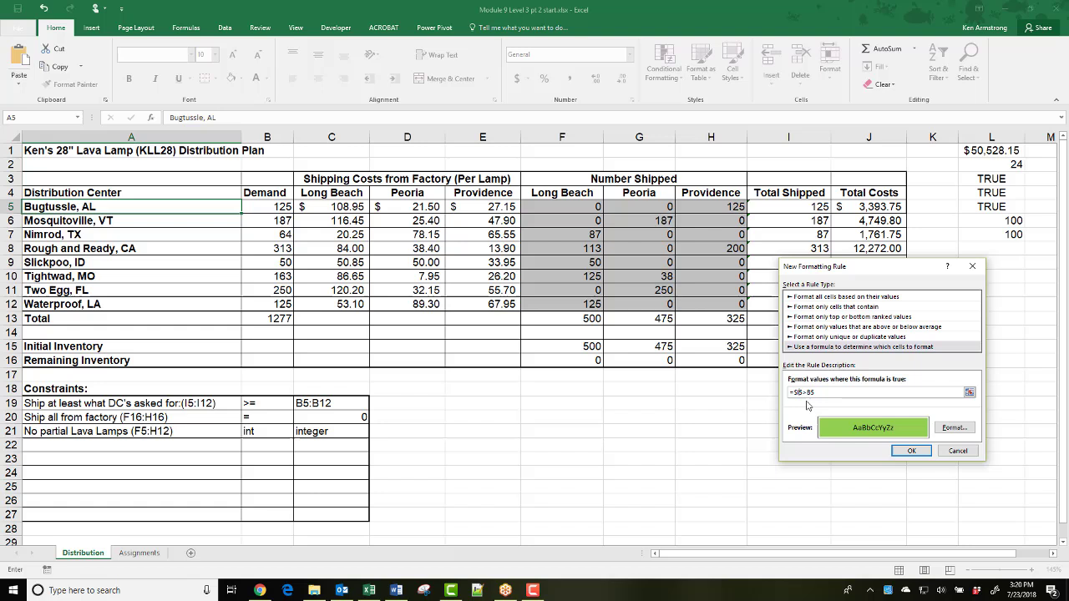
click(798, 392)
key(BackSpace)
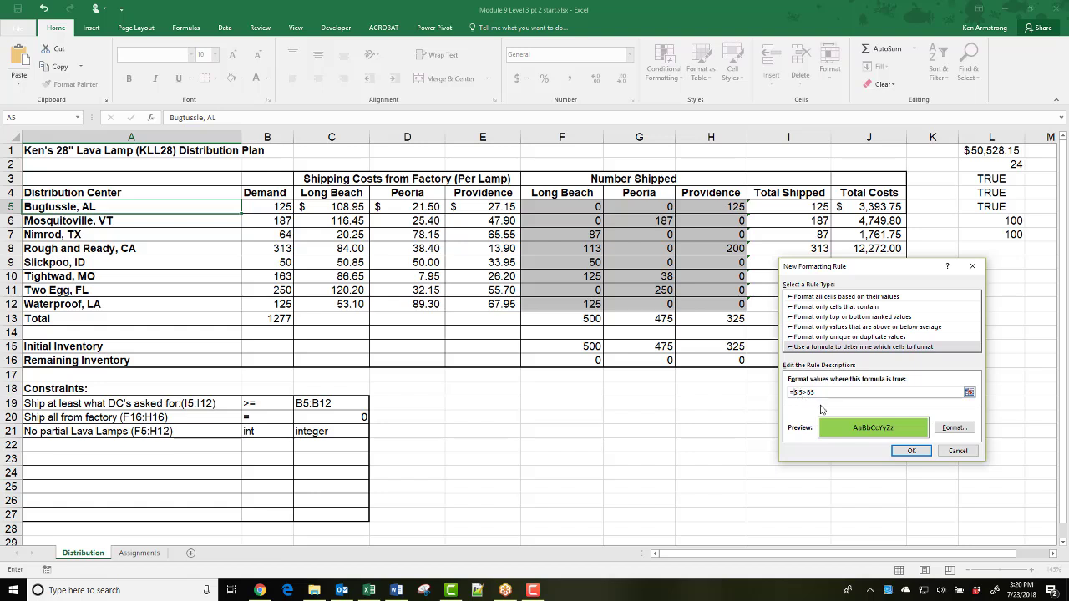
key(Left)
key(BackSpace)
click(912, 451)
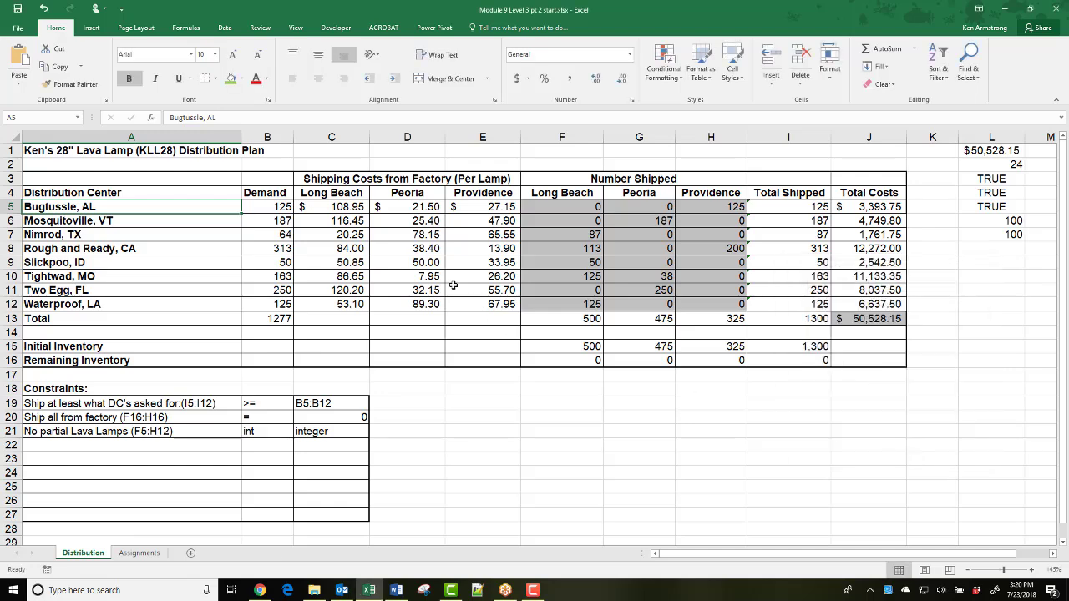
Step: Copy the formatting of A5 to the remaining distribution center names in A6:A12 with Format Painter
double_click(68, 86)
click(124, 219)
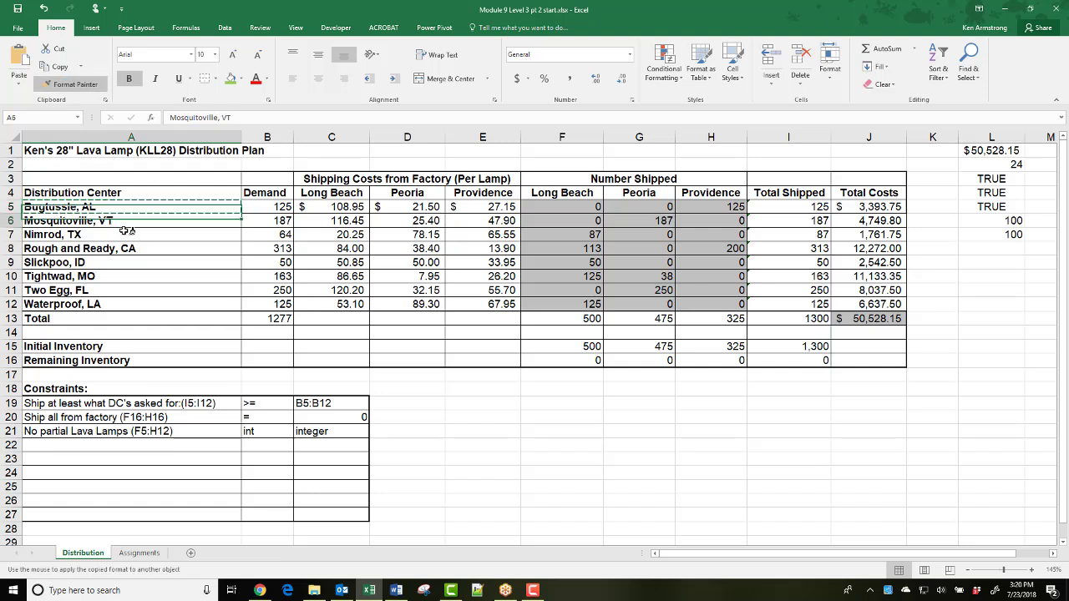
drag(124, 231, 139, 302)
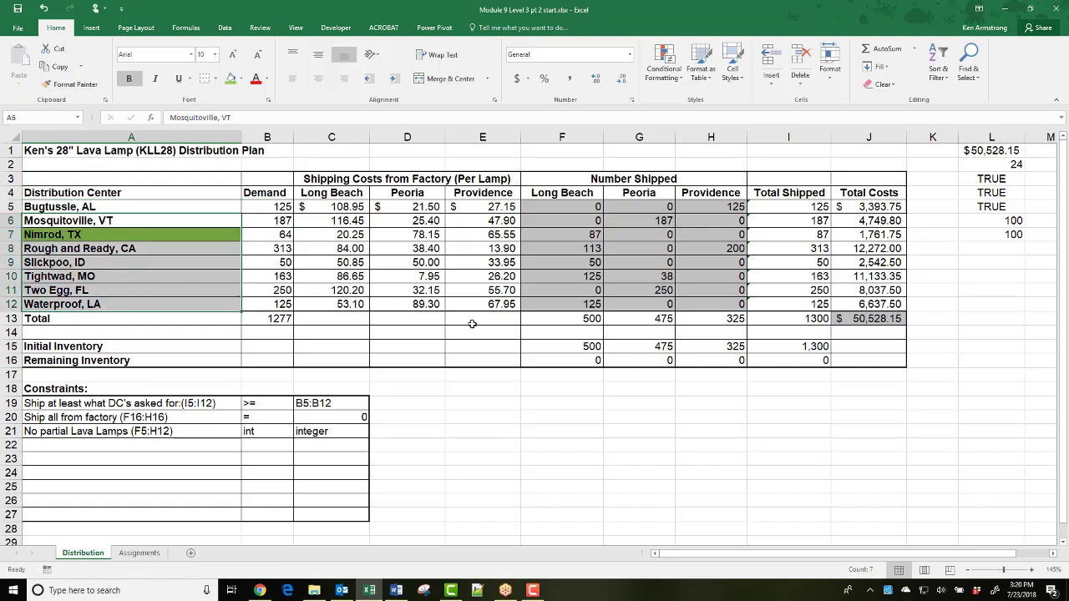
click(393, 277)
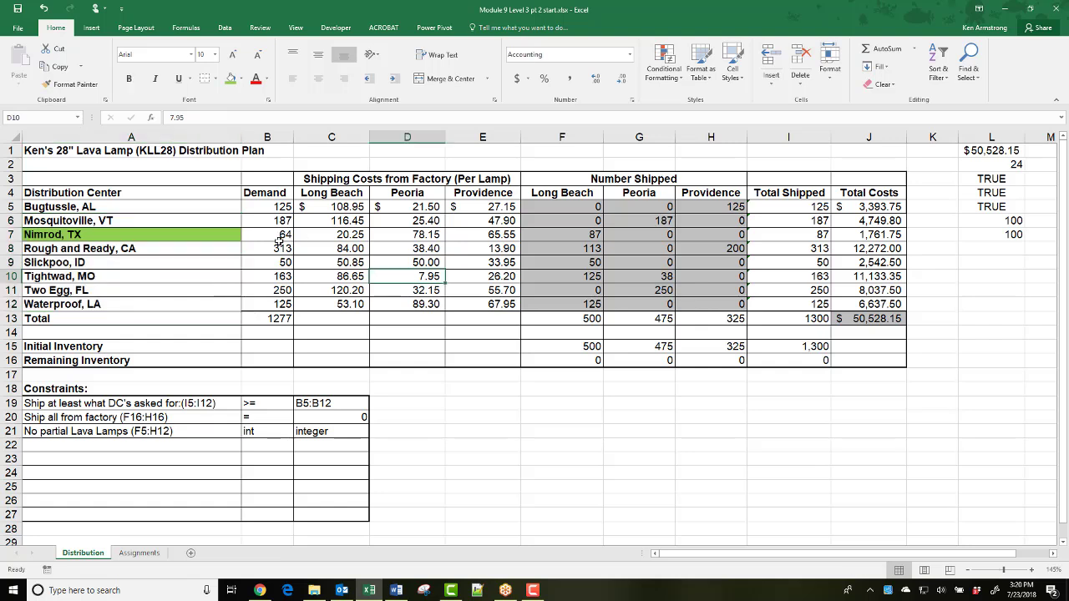
Step: Test the rule by setting Tightwad's Peoria shipment in G10 to 39, and undo that change
click(622, 271)
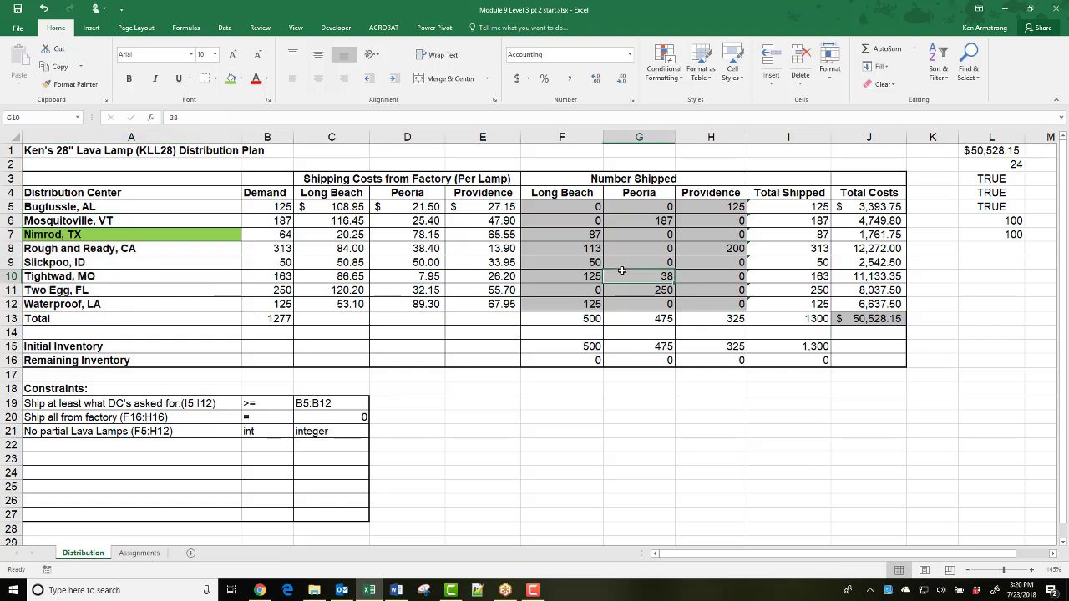
text(39)
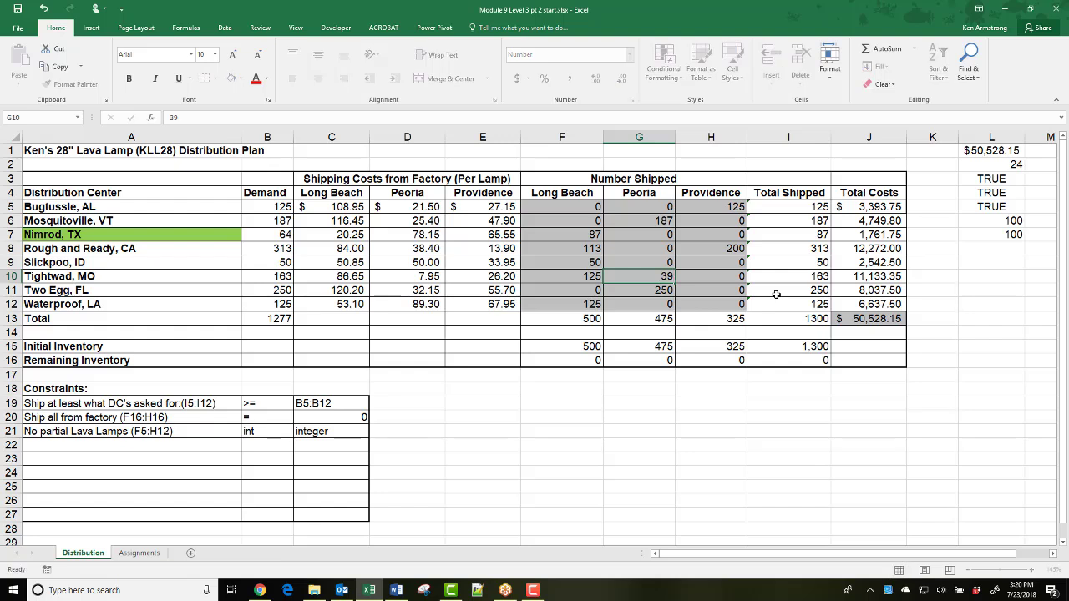
key(Return)
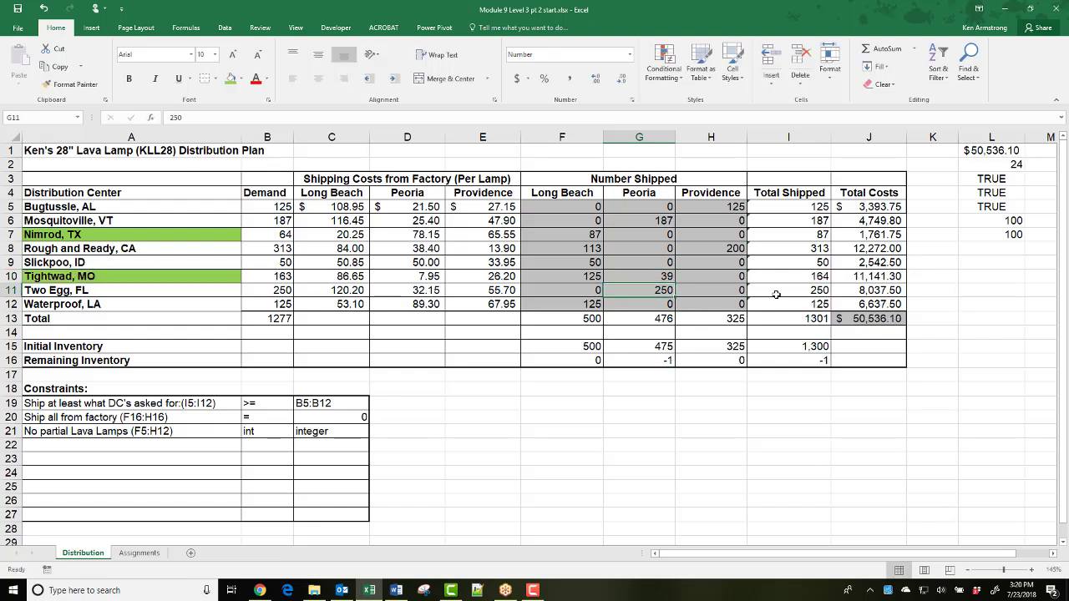
key(ctrl+z)
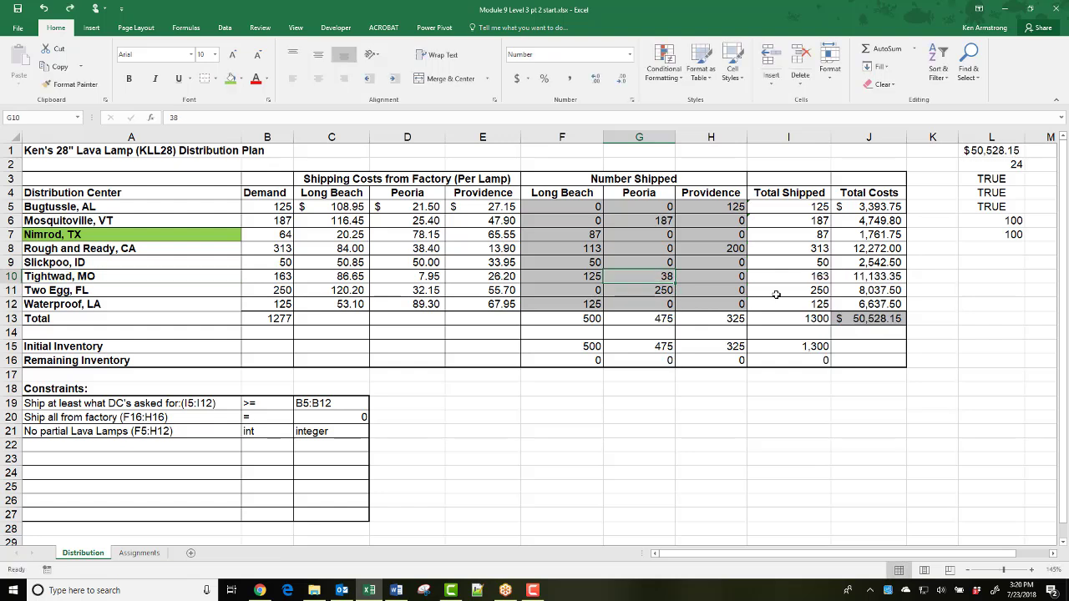
click(589, 400)
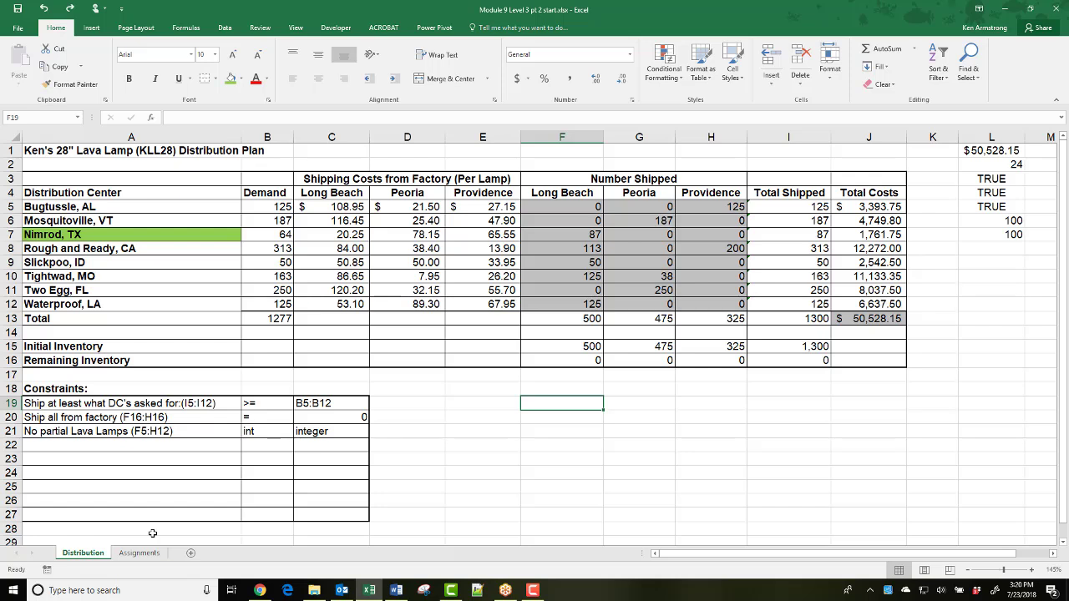
click(115, 261)
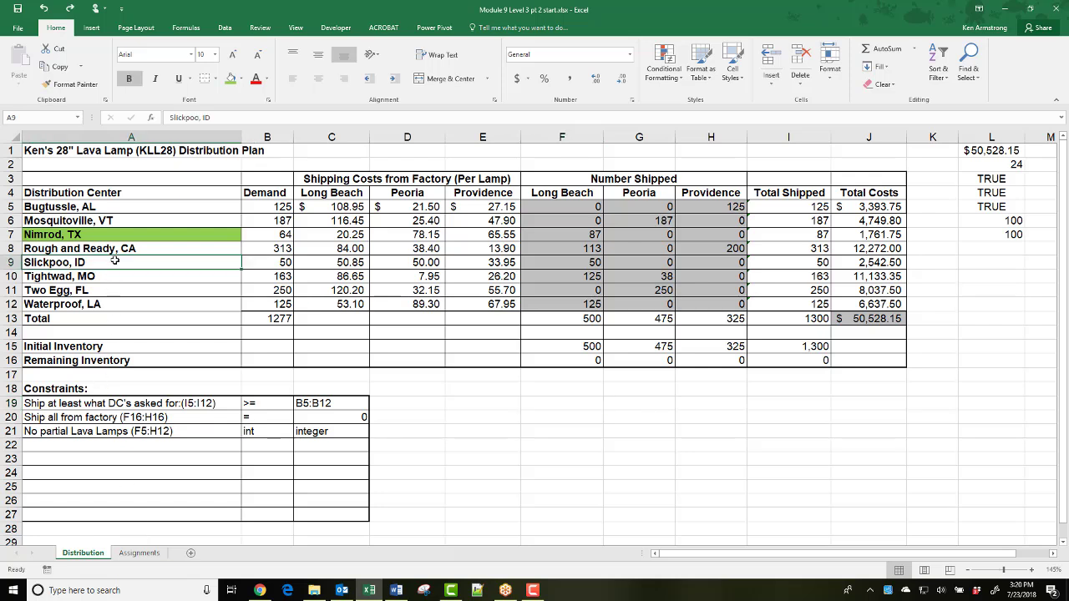
Step: Test a shortage by setting Slickpoo's demand in B9 to 100, and undo that change
drag(115, 261, 268, 265)
click(269, 264)
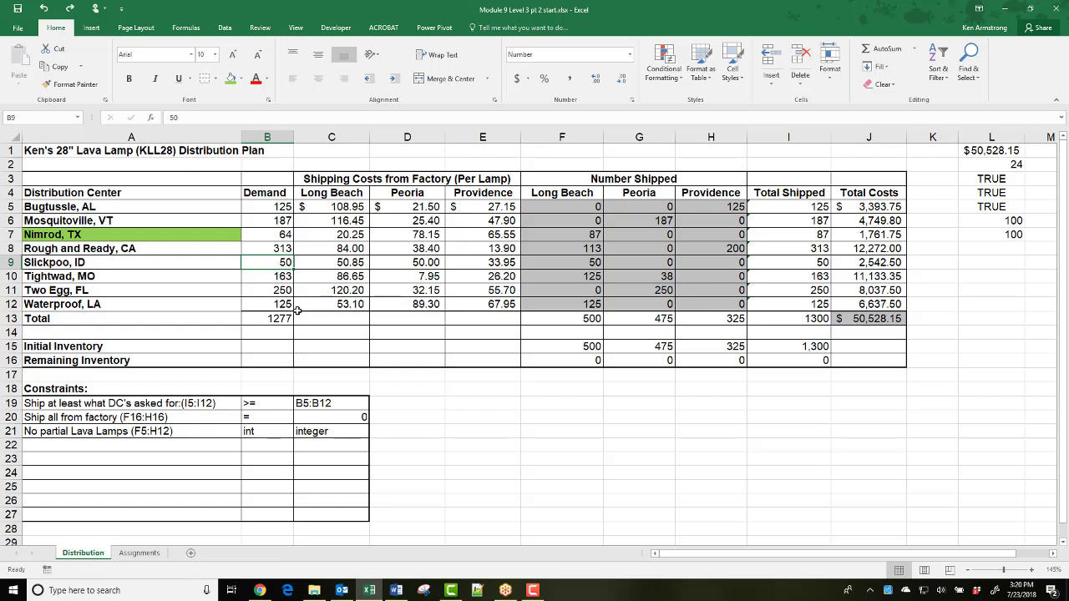
text(100)
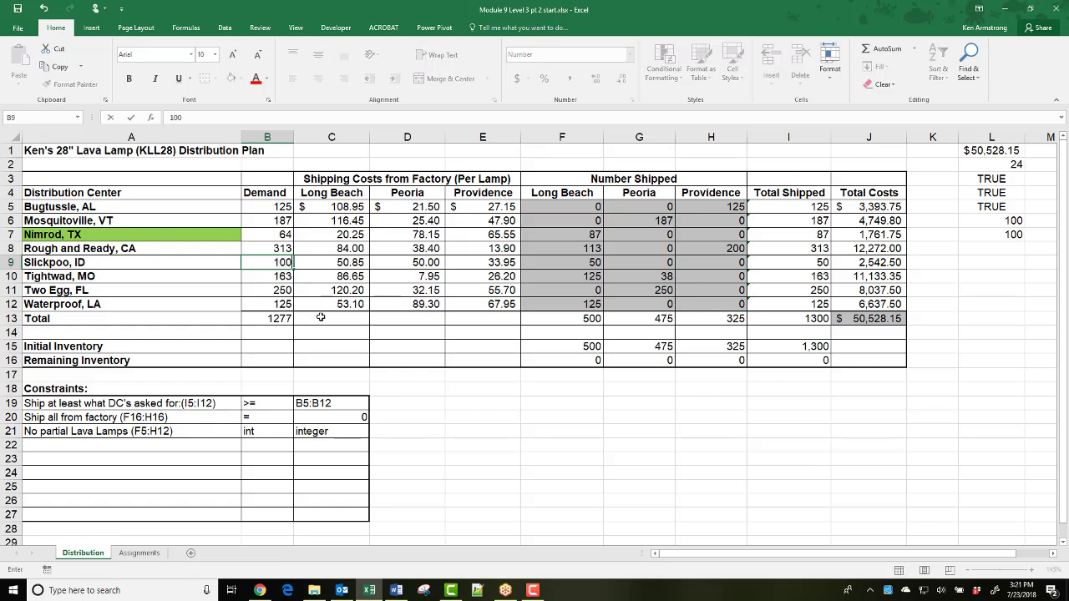
key(Return)
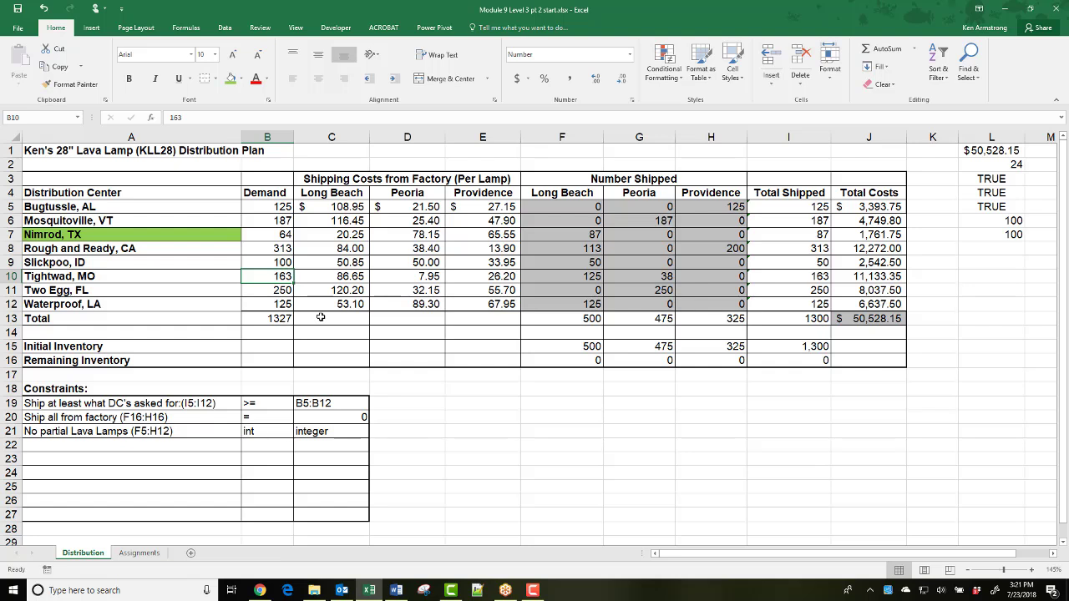
key(ctrl+z)
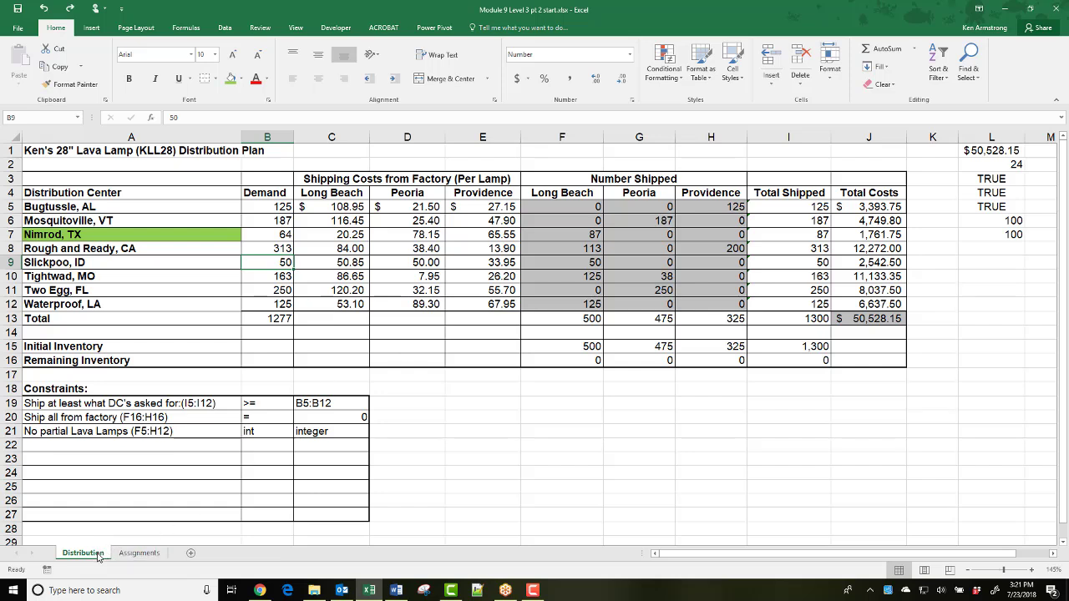
Step: Duplicate the Distribution sheet in front of Assignments, and set Slickpoo's demand in B9 to 100 on the copy
drag(94, 557, 156, 556)
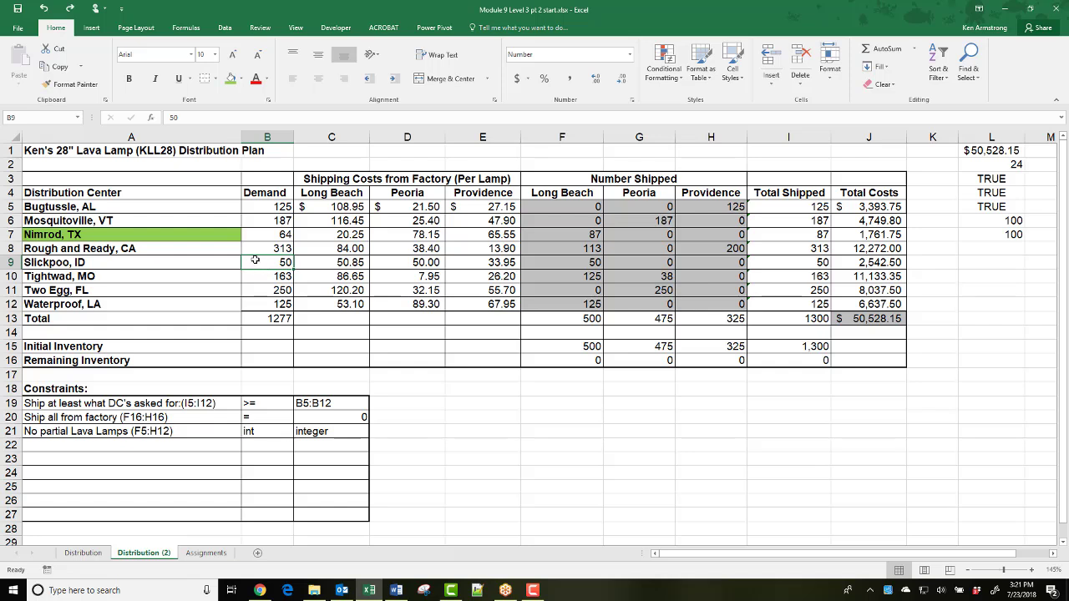
text(100)
key(Return)
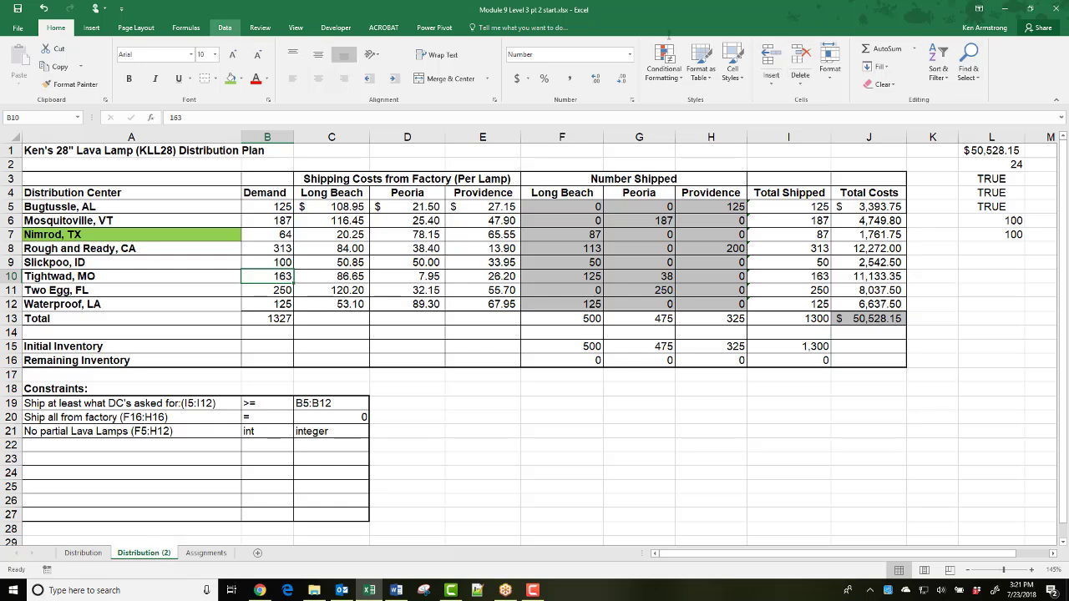
Step: Try to solve the copied plan with Solver using its existing settings, and discard the results
click(225, 28)
click(977, 48)
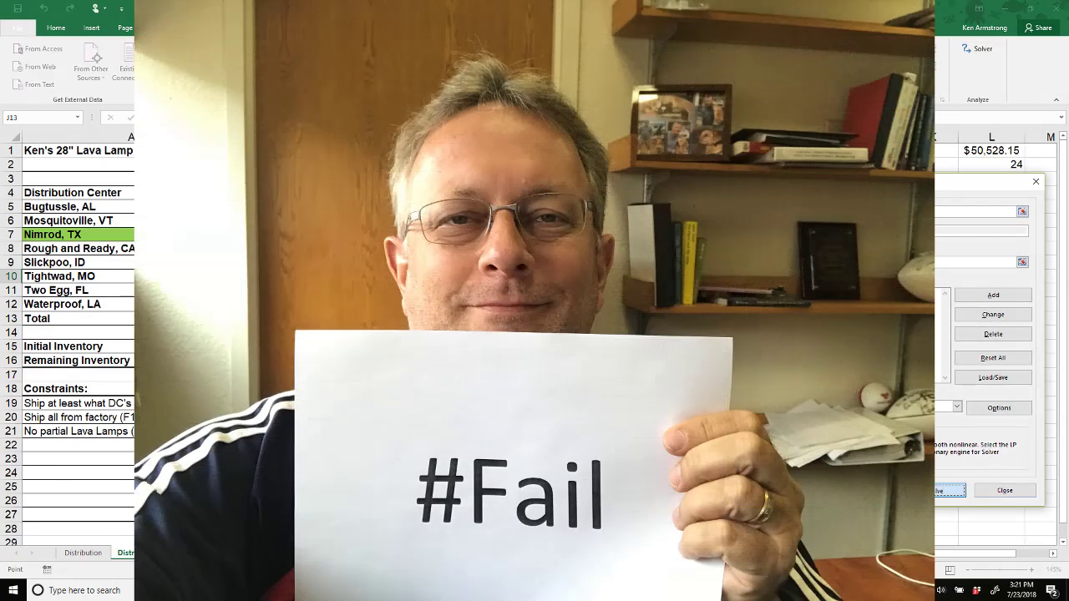
click(929, 492)
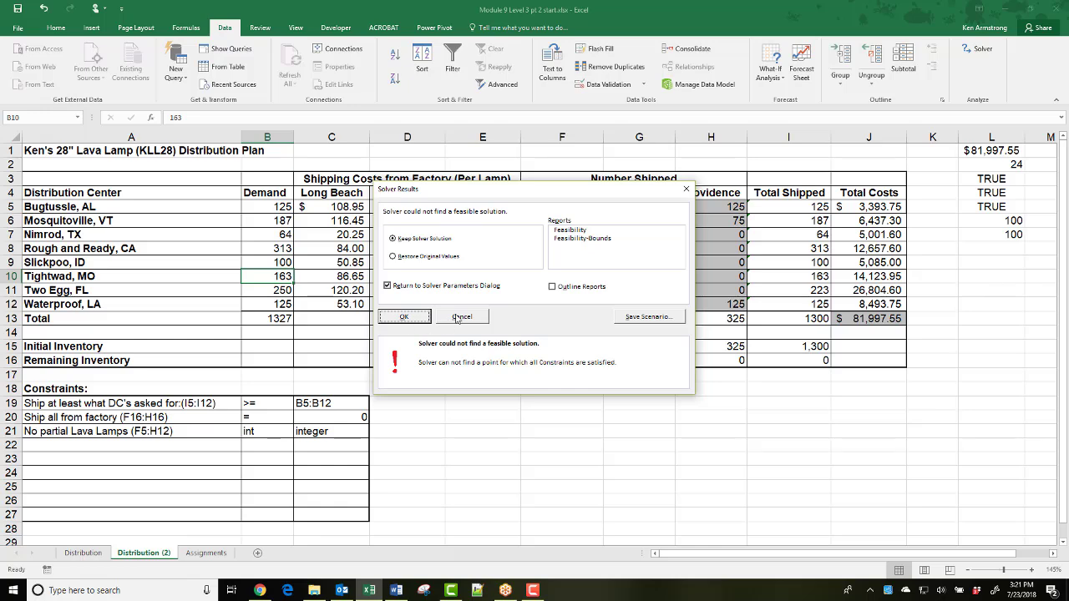
click(461, 317)
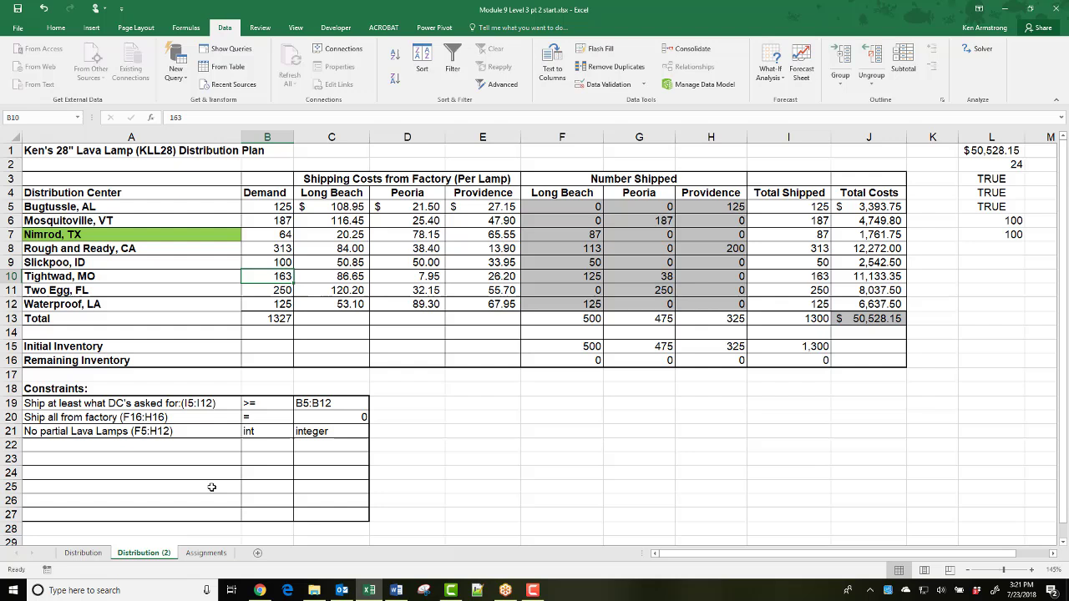
Step: Rename the Distribution (2) sheet as shortage
double_click(157, 554)
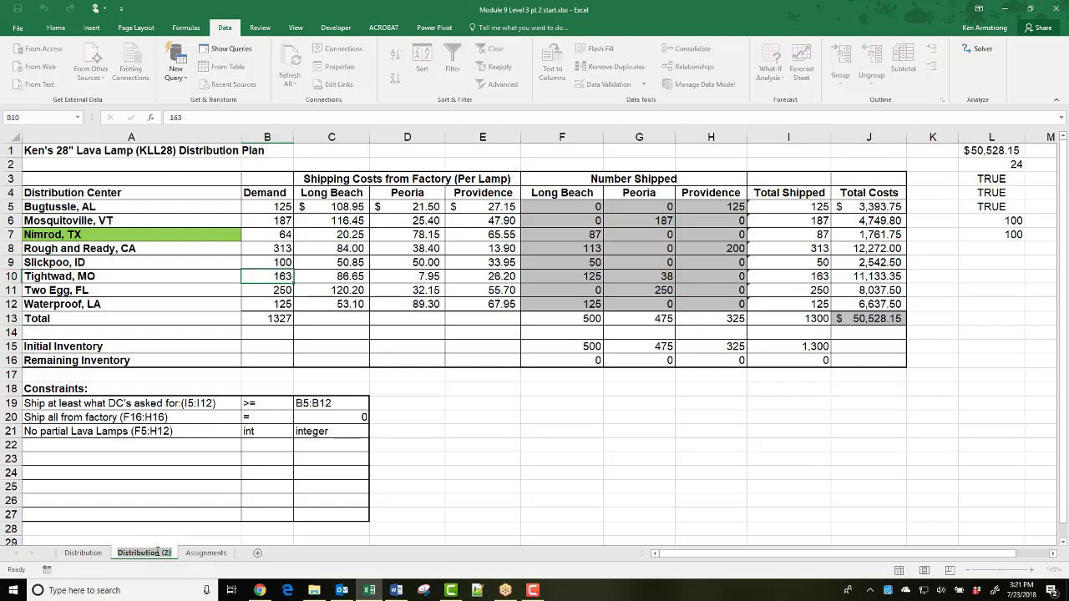
text(shor)
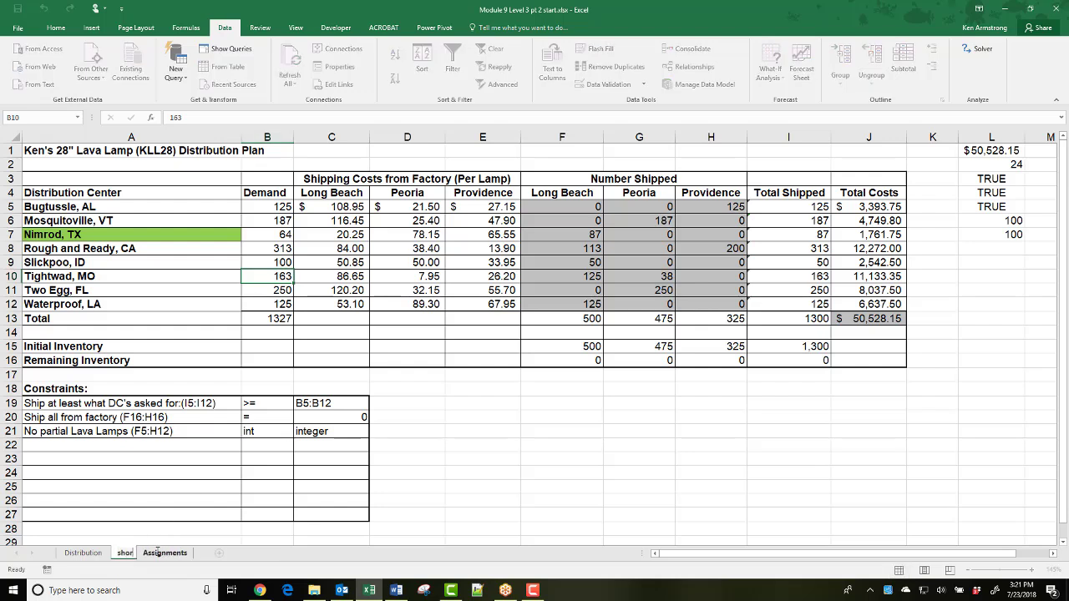
text(tage)
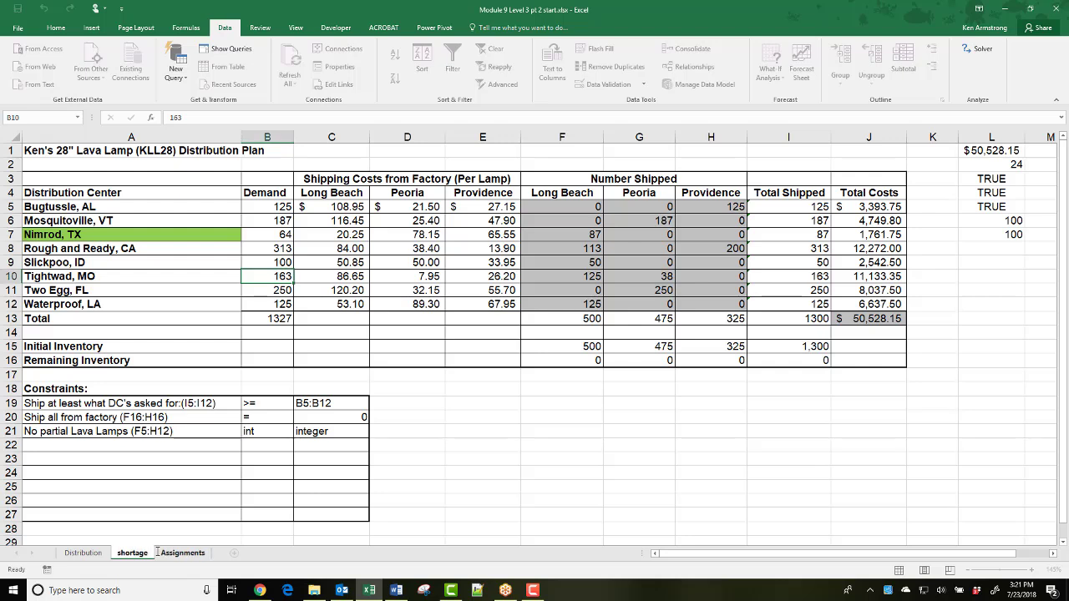
key(Return)
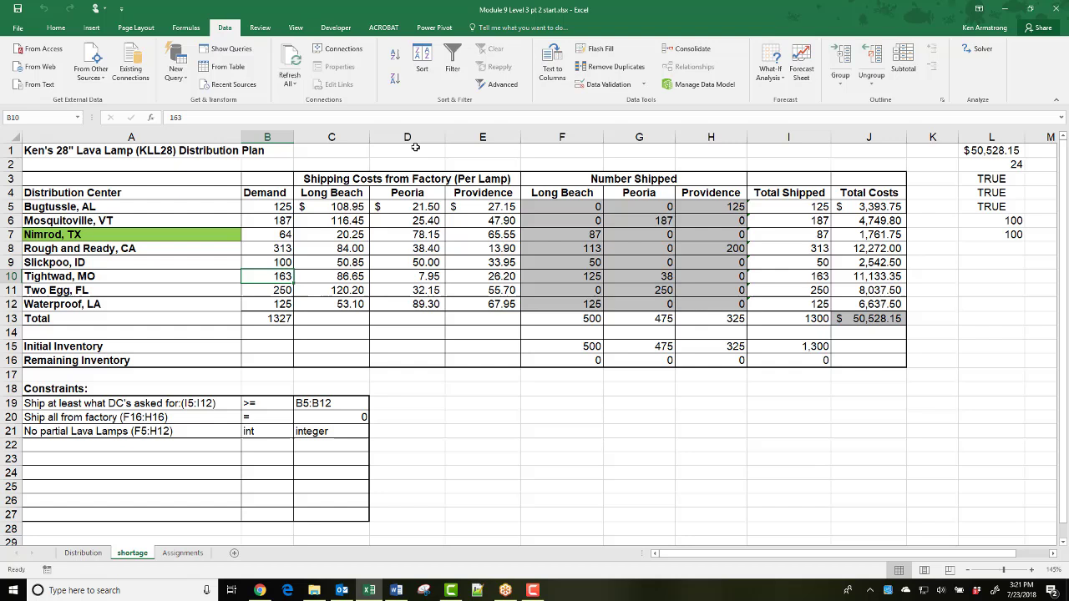
Step: Insert a blank column before the Long Beach shipments and another before Total Shipped
click(407, 185)
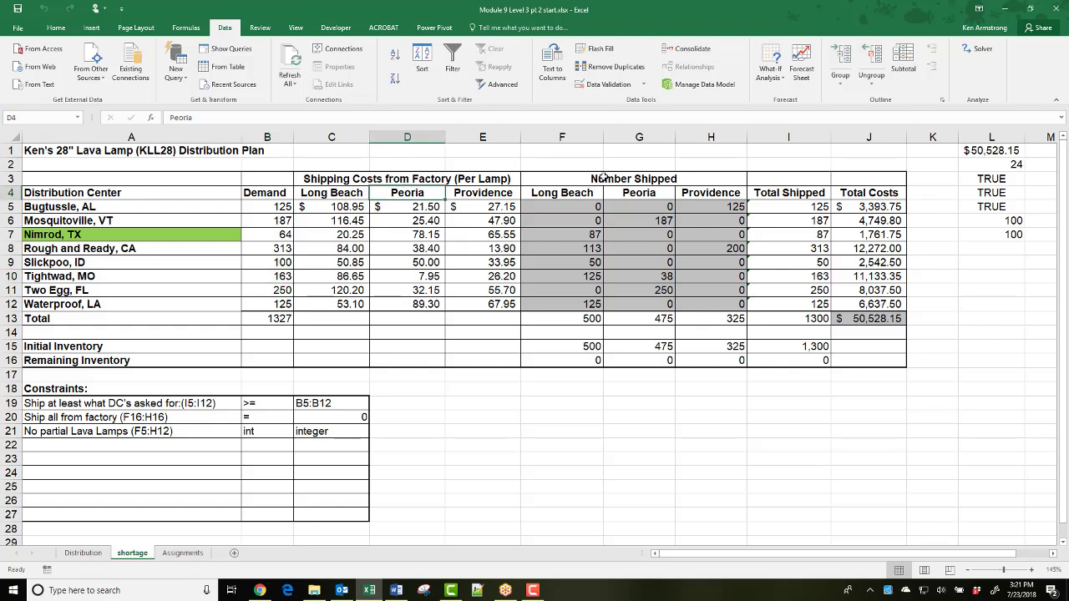
click(471, 175)
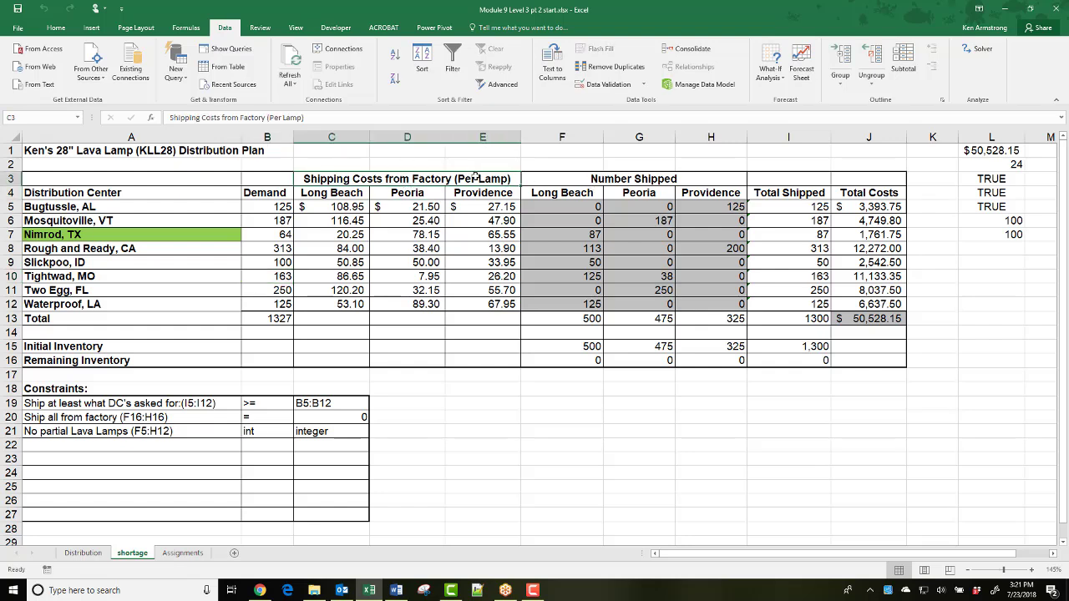
click(627, 178)
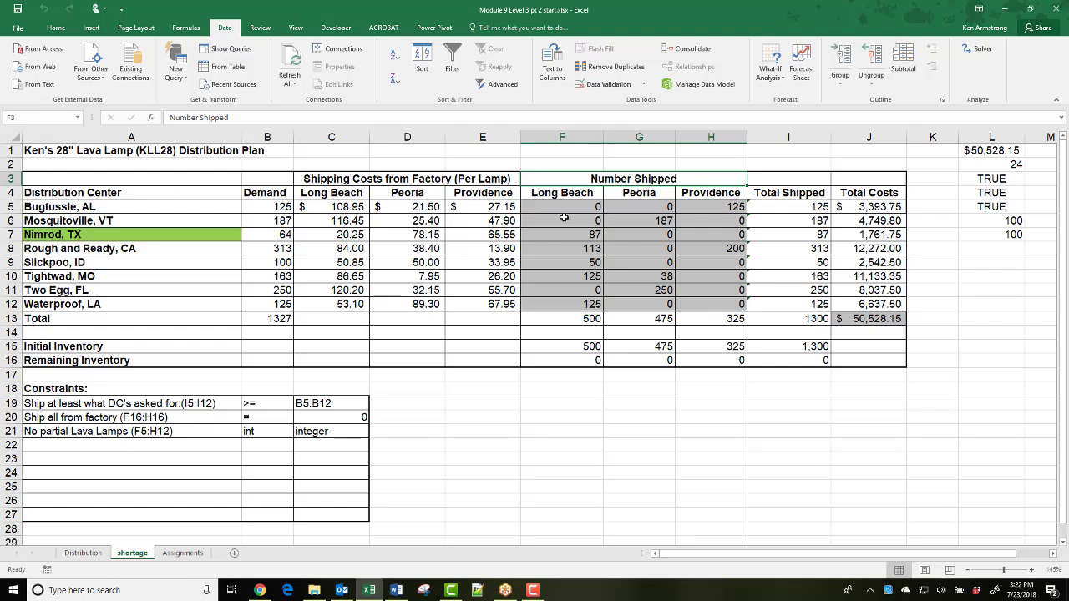
click(541, 137)
right_click(541, 137)
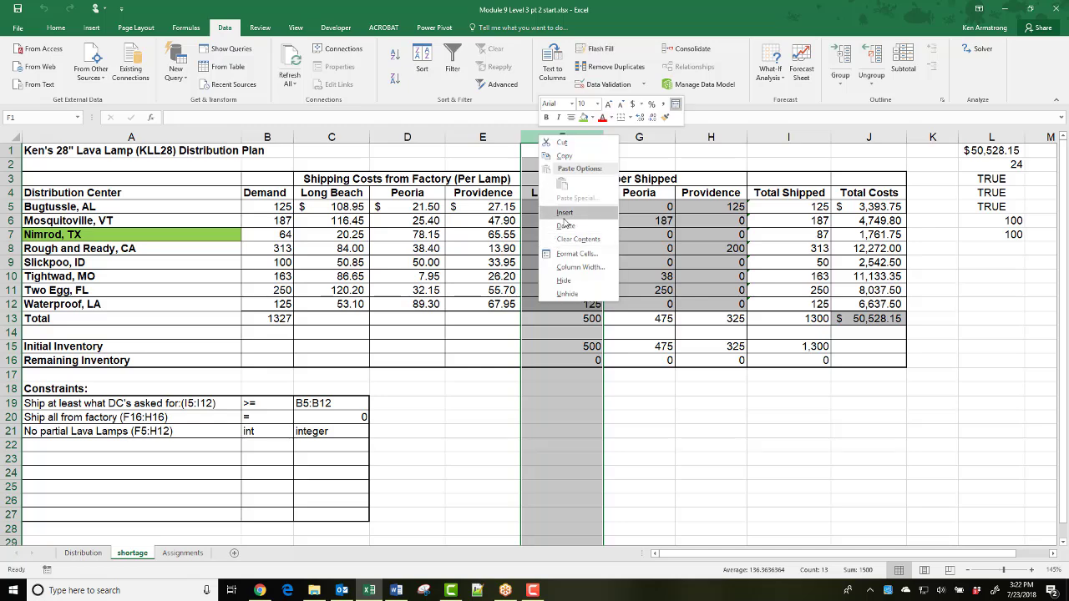
click(564, 213)
click(855, 136)
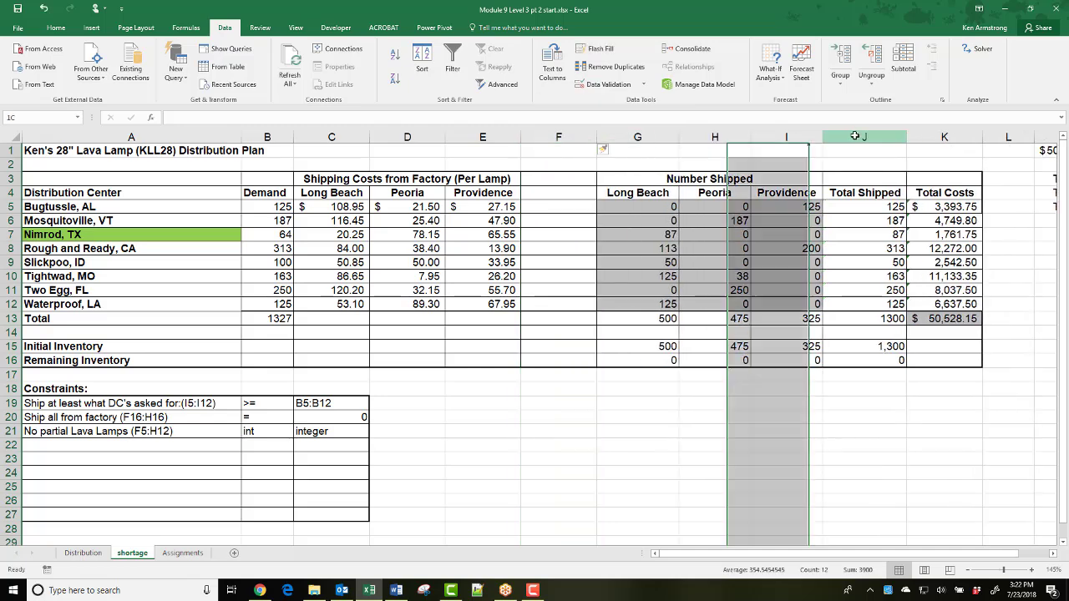
right_click(856, 136)
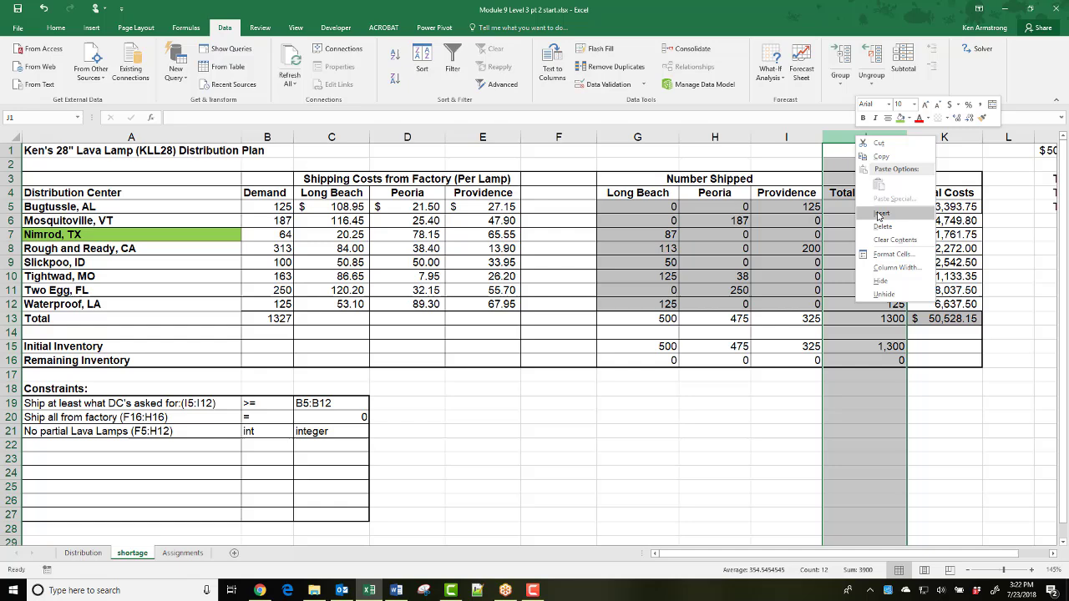
click(878, 214)
Step: Extend Bugtussle's Total Shipped formula in K5 to include the new column, making it =SUM(G5:J5)
click(930, 207)
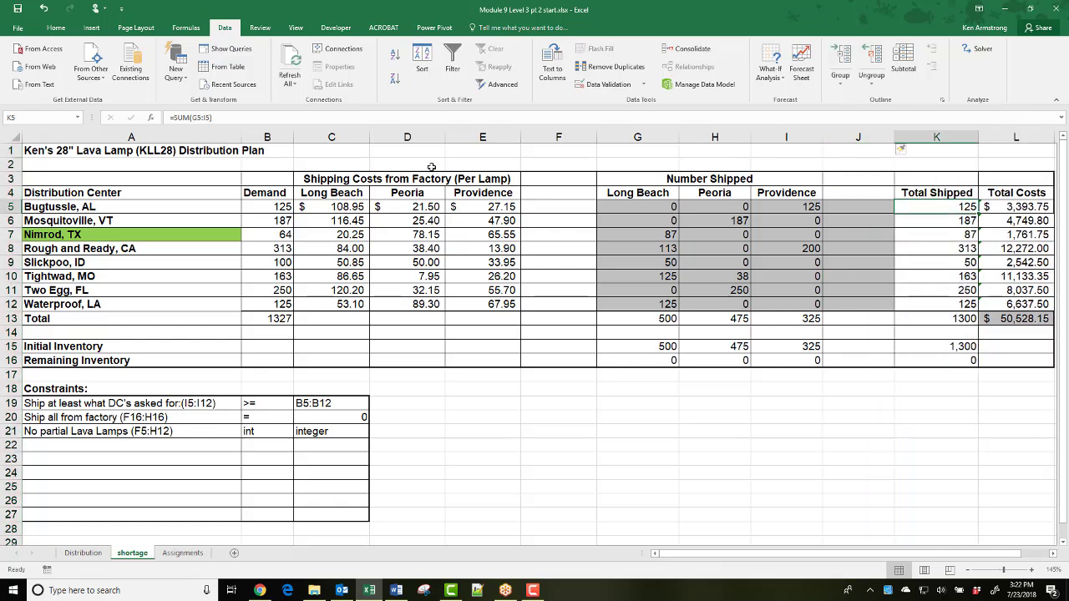
click(207, 118)
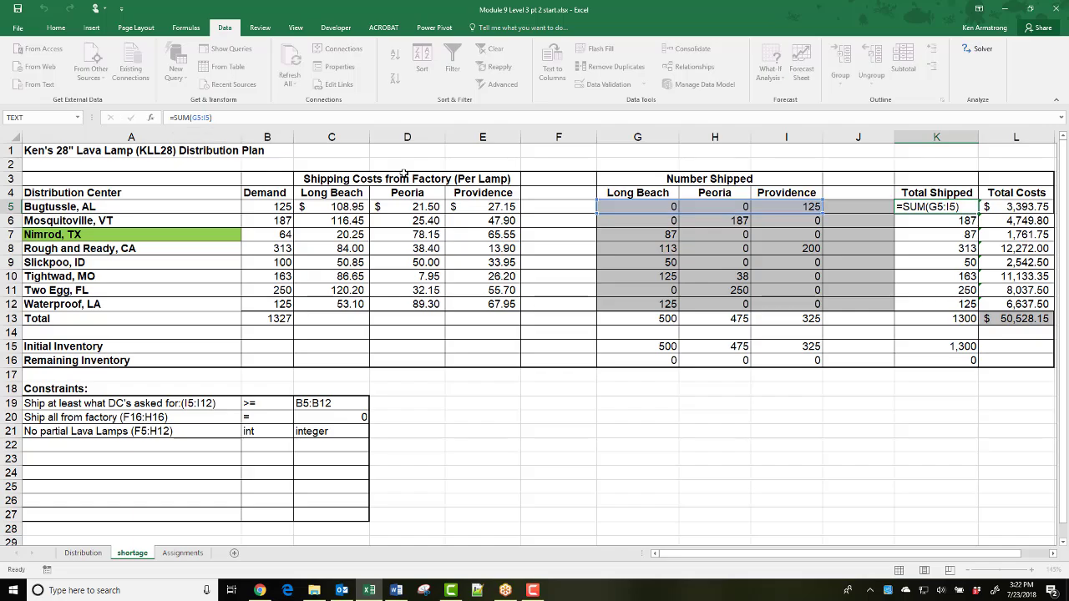
key(Return)
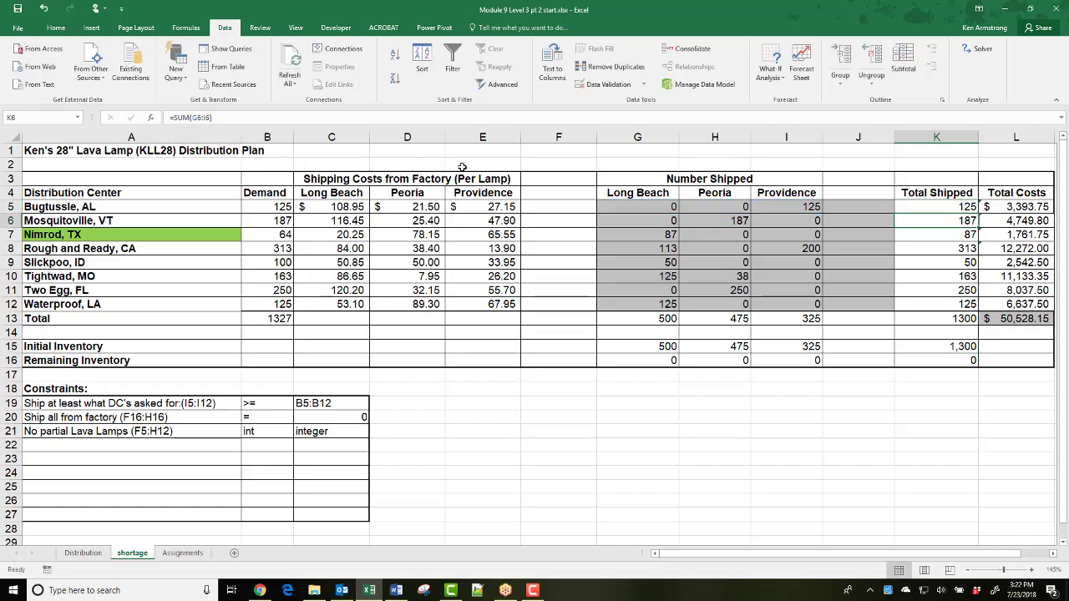
click(962, 206)
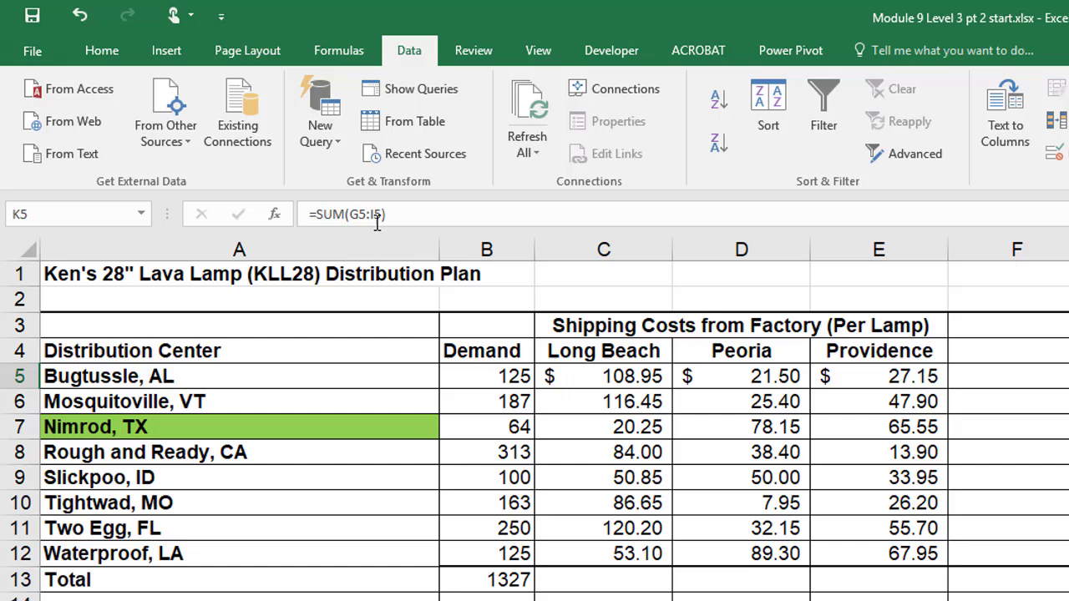
key(F2)
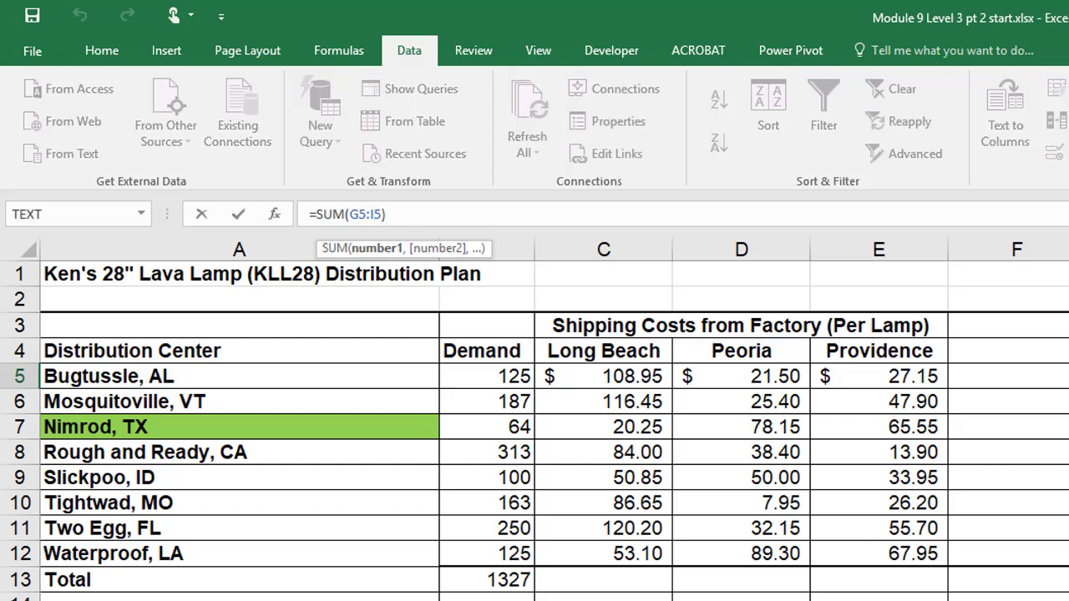
key(BackSpace)
text(J)
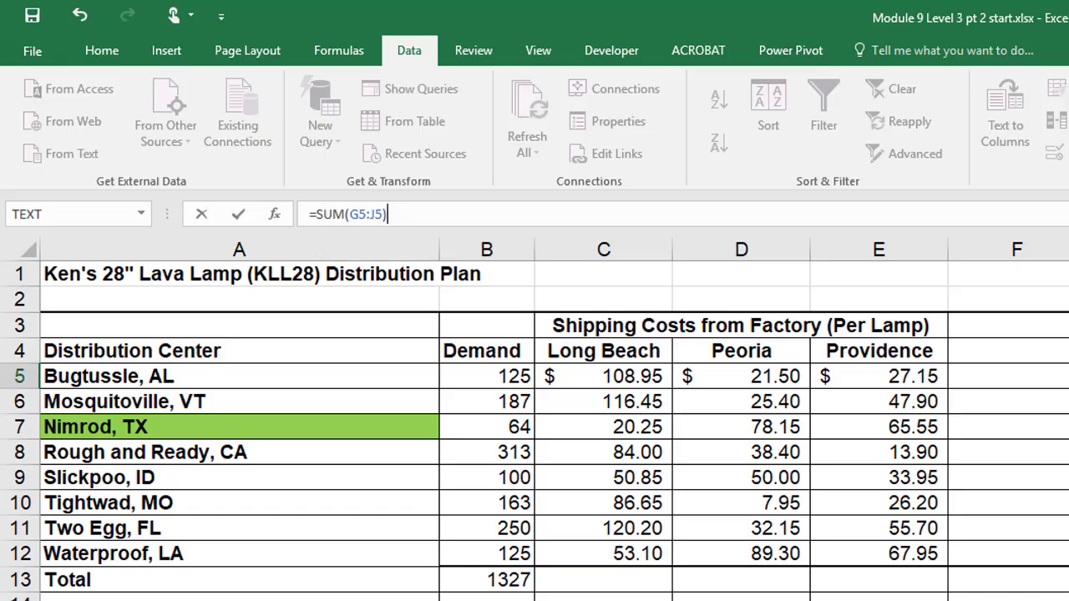
key(Return)
Step: Check Bugtussle's Total Costs formula in L5 and the Solver's objective, variable cells and constraints, and close Solver without solving
key(Up)
key(Right)
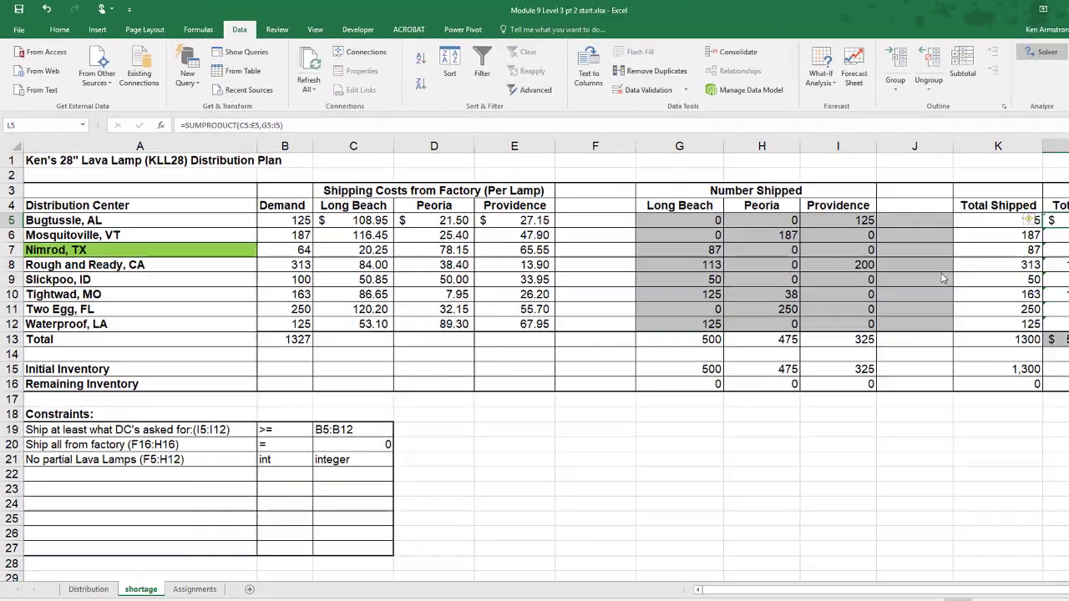
click(1041, 51)
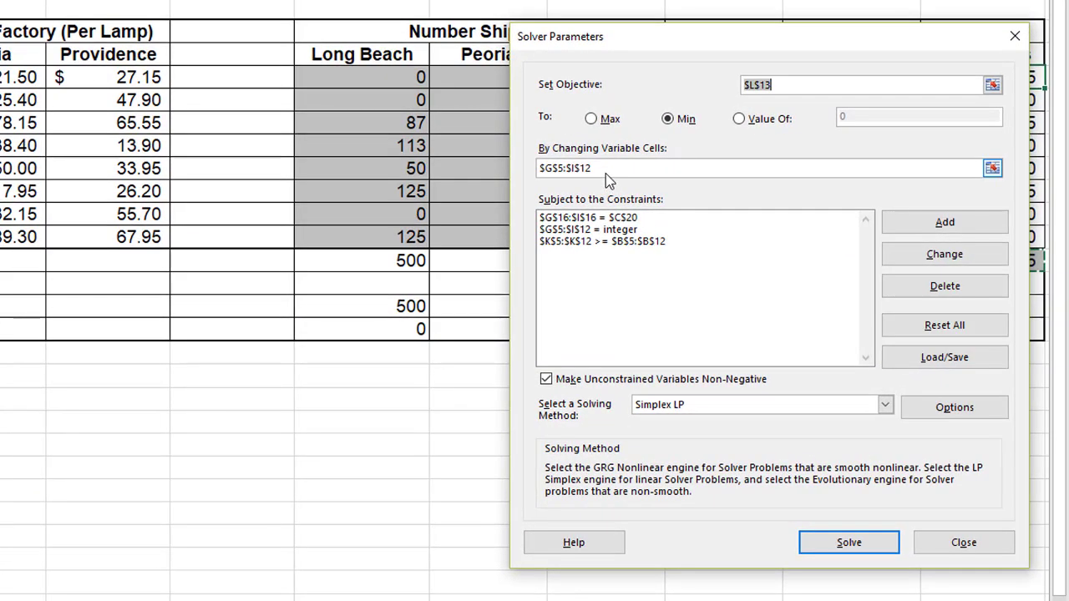
drag(645, 43, 591, 108)
drag(567, 168, 564, 194)
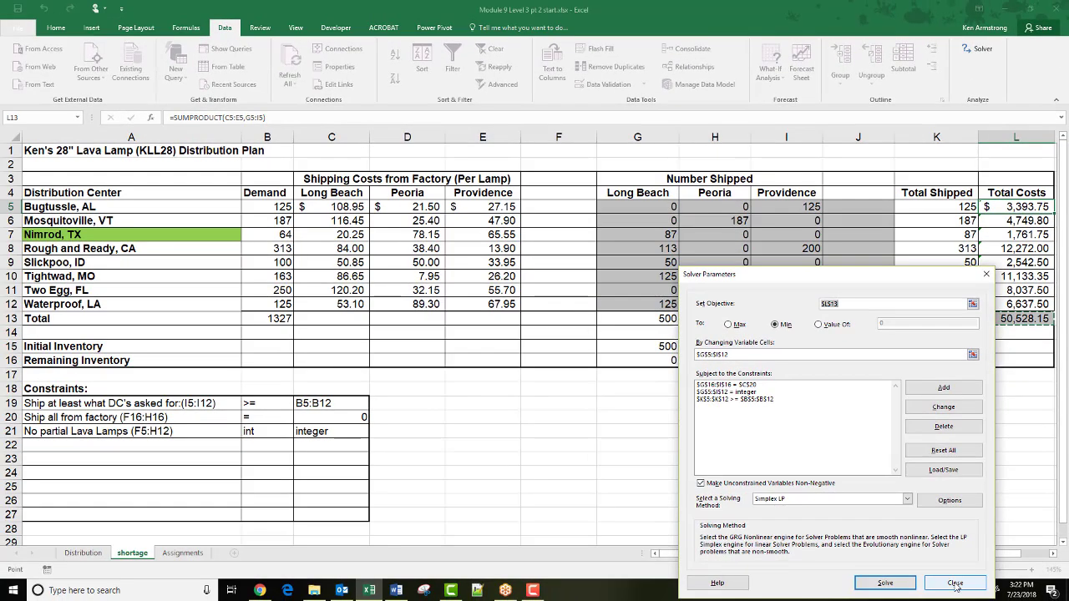
click(955, 584)
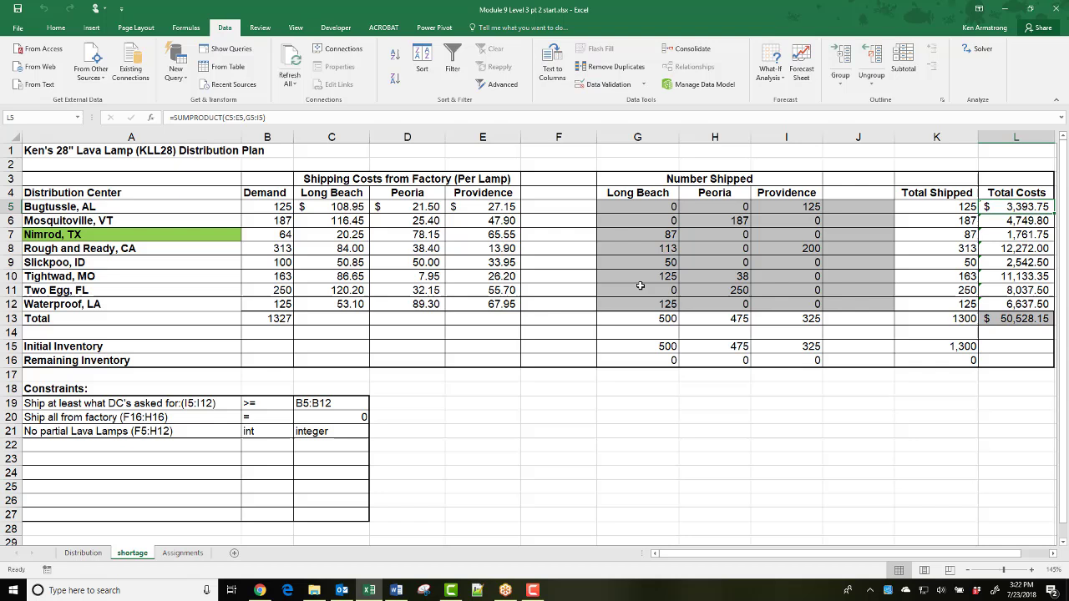
click(637, 405)
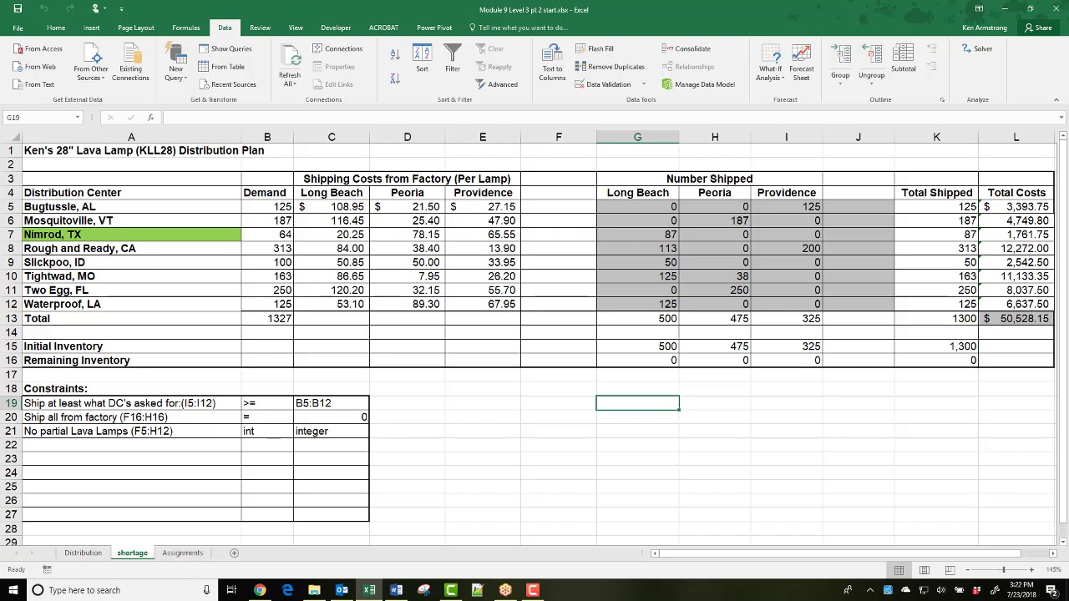
click(450, 590)
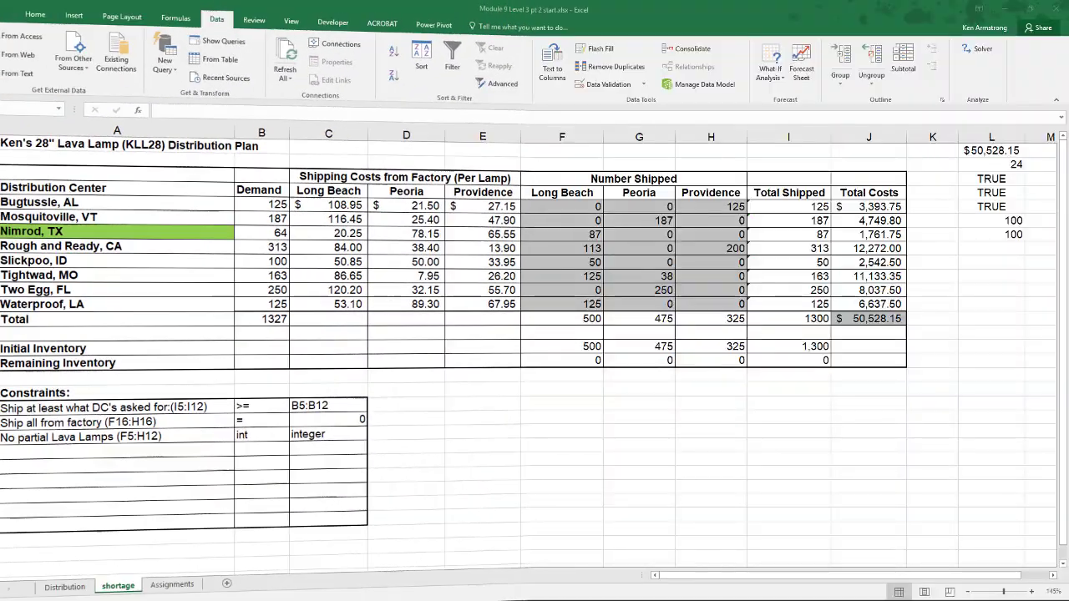
Step: Insert a blank column between Long Beach and Peoria in the shipping costs block
click(421, 259)
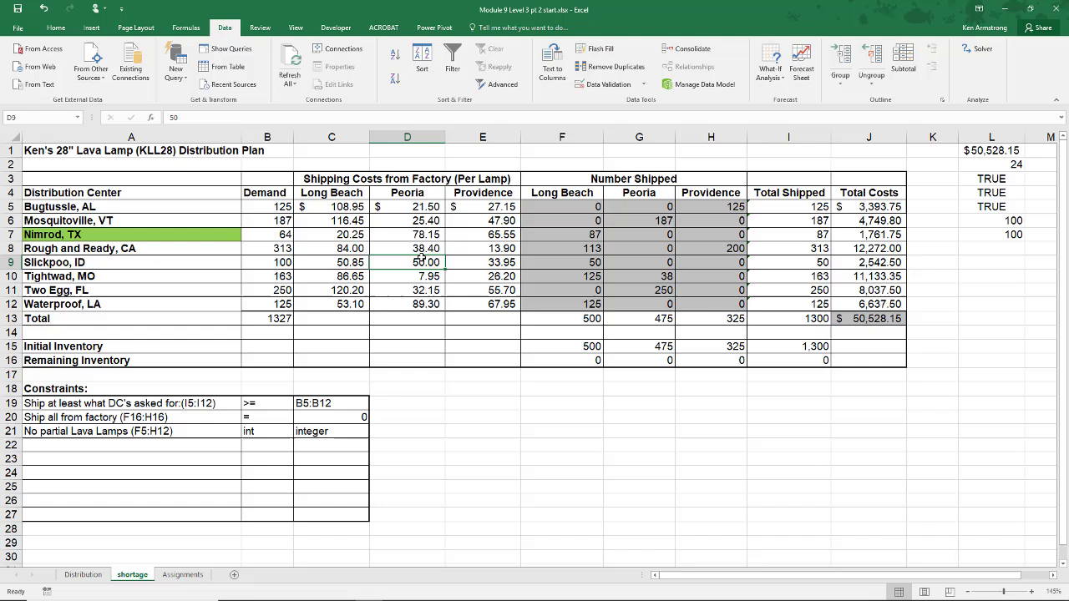
click(408, 135)
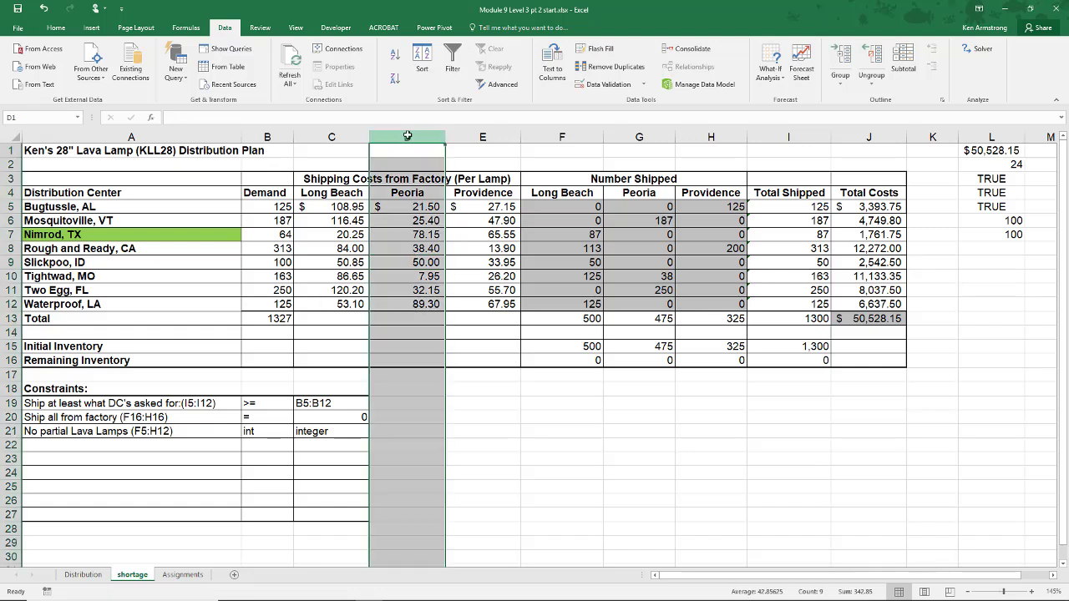
right_click(408, 135)
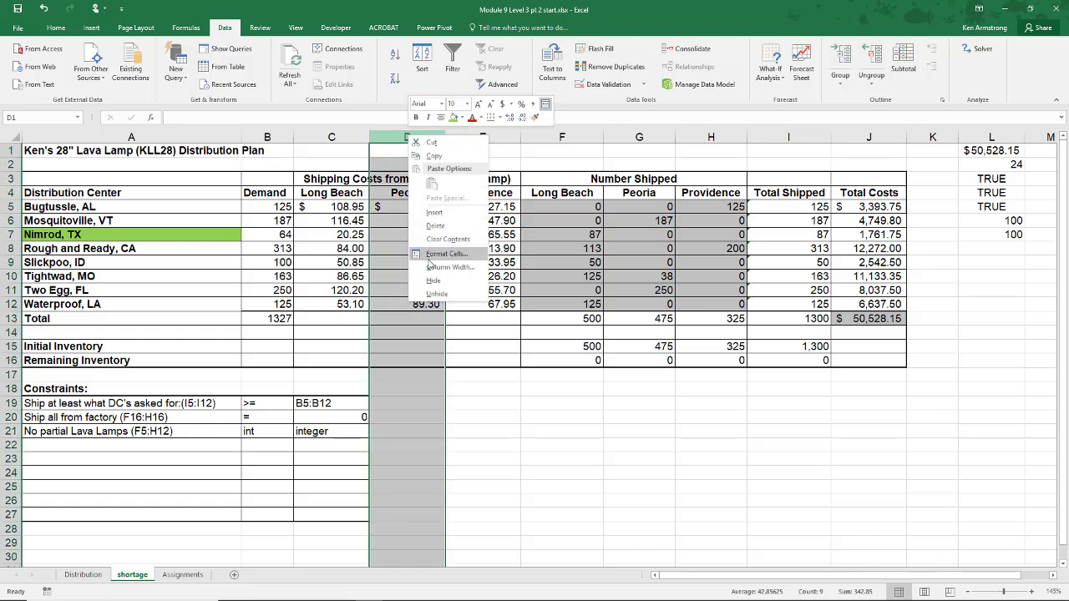
click(434, 219)
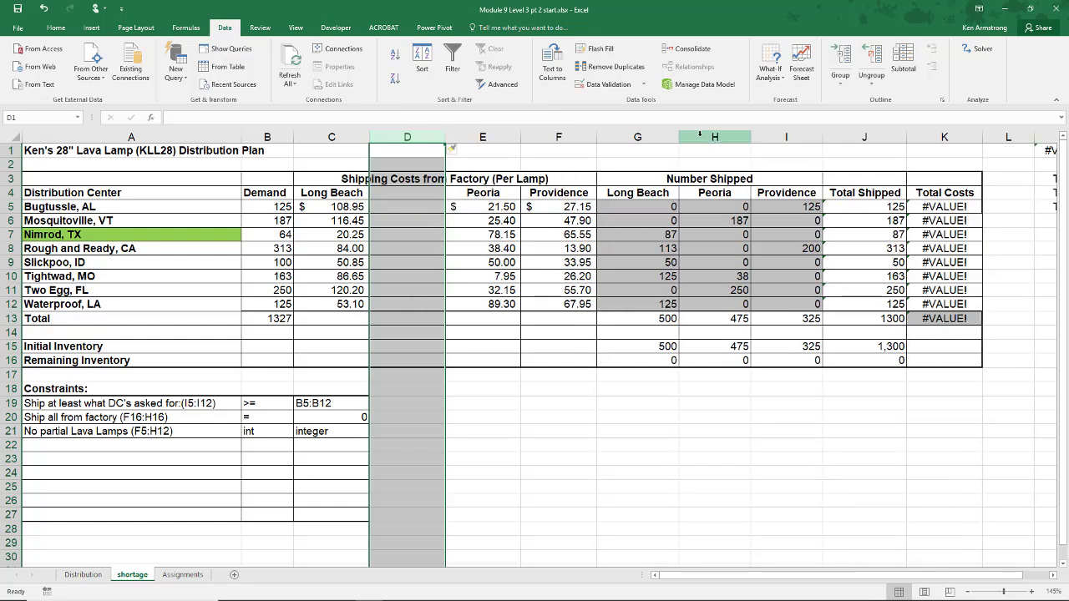
Step: Insert a blank column between Long Beach and Peoria in the Number Shipped block
click(700, 135)
right_click(700, 136)
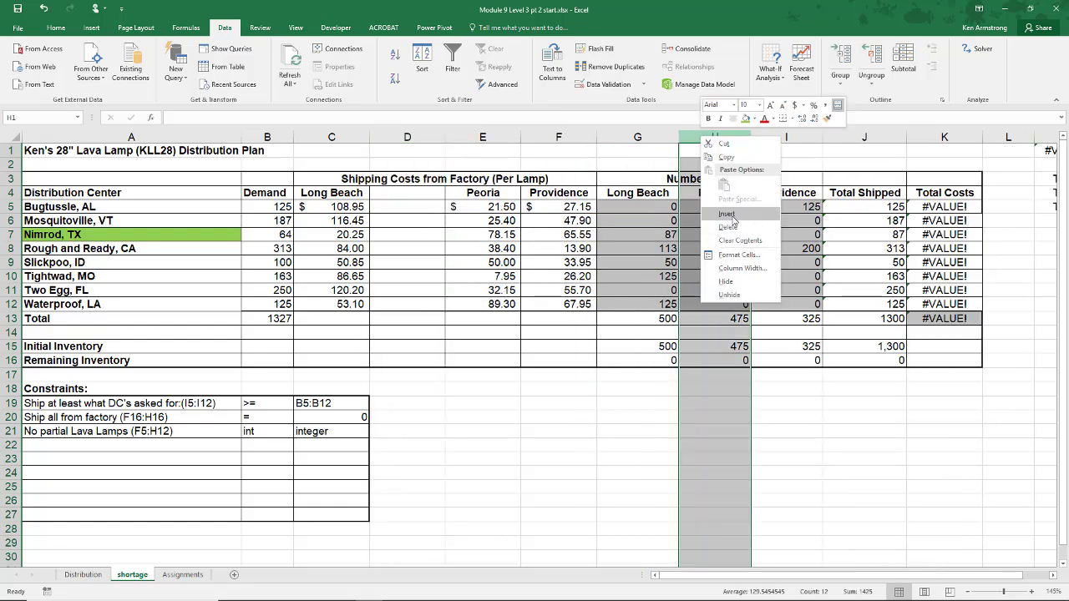
click(734, 219)
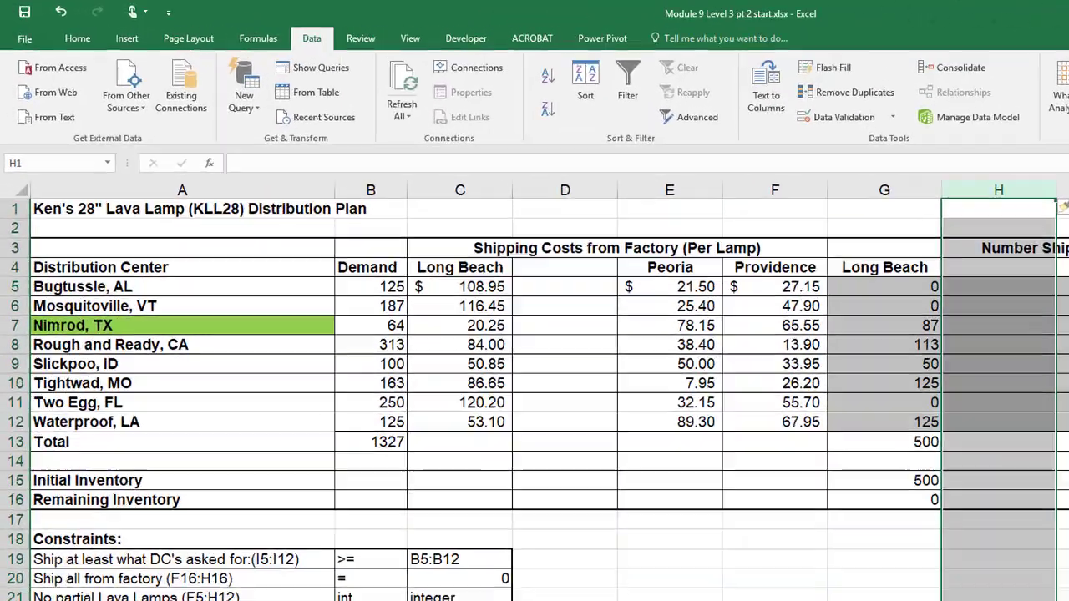
Step: Check that Bugtussle's Total Shipped formula in K5 and Total Costs formula in L5 cover the inserted columns
click(944, 207)
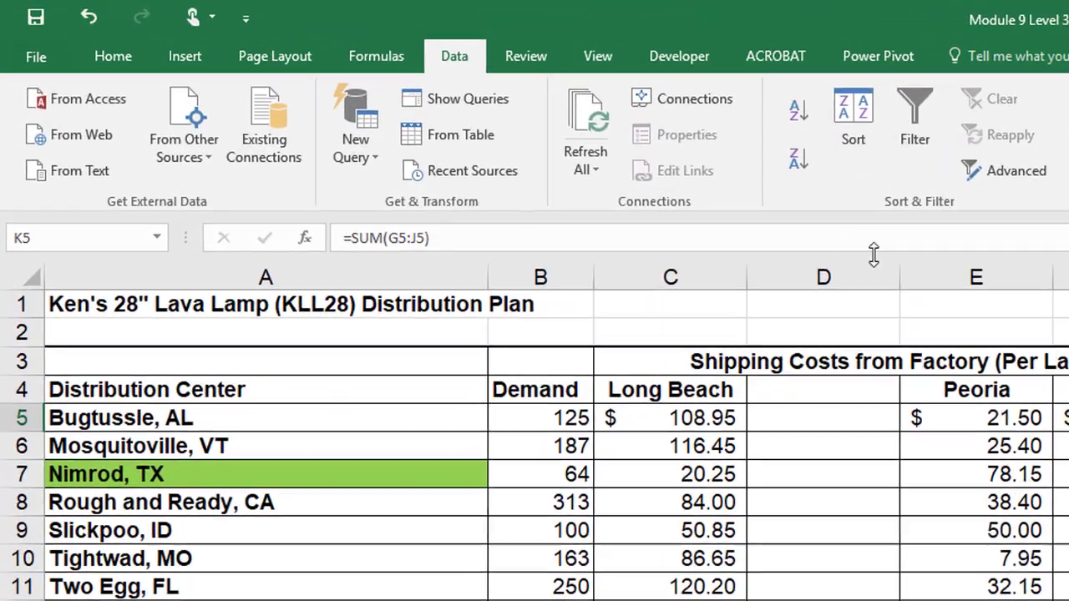
click(837, 239)
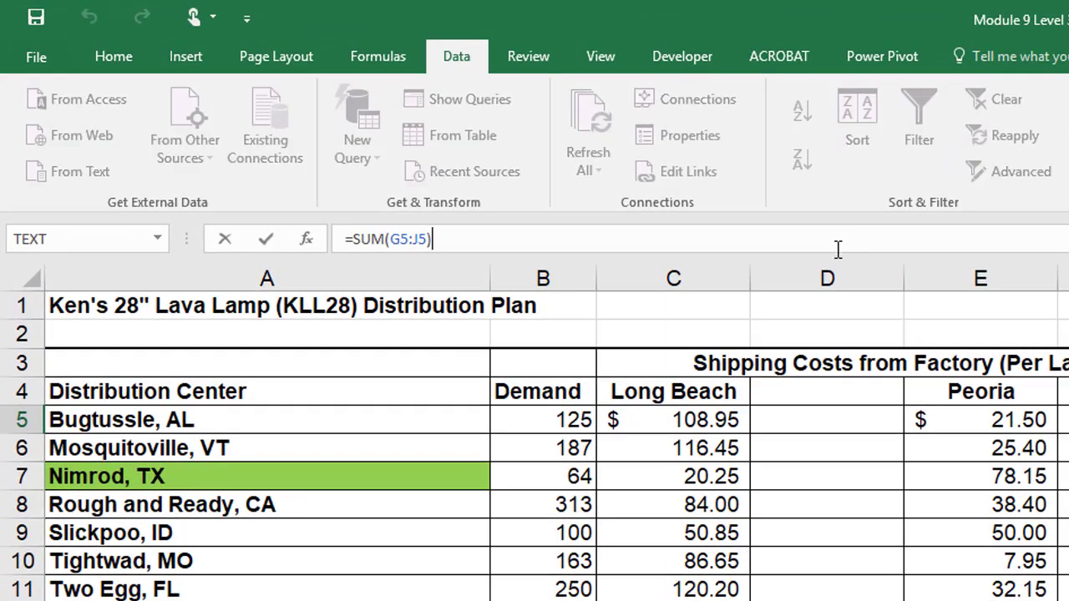
key(Return)
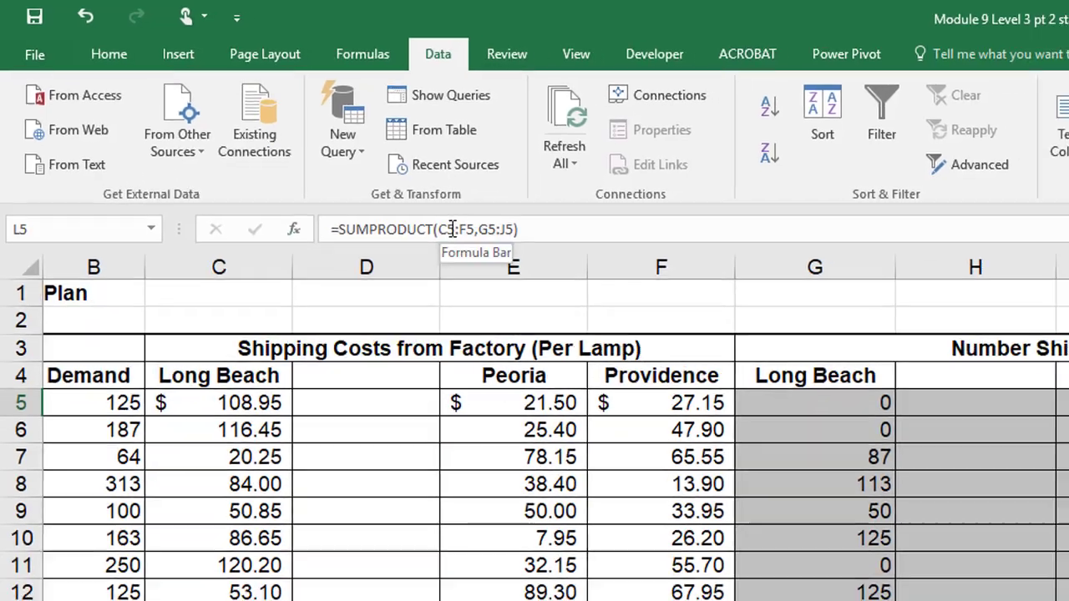
click(451, 229)
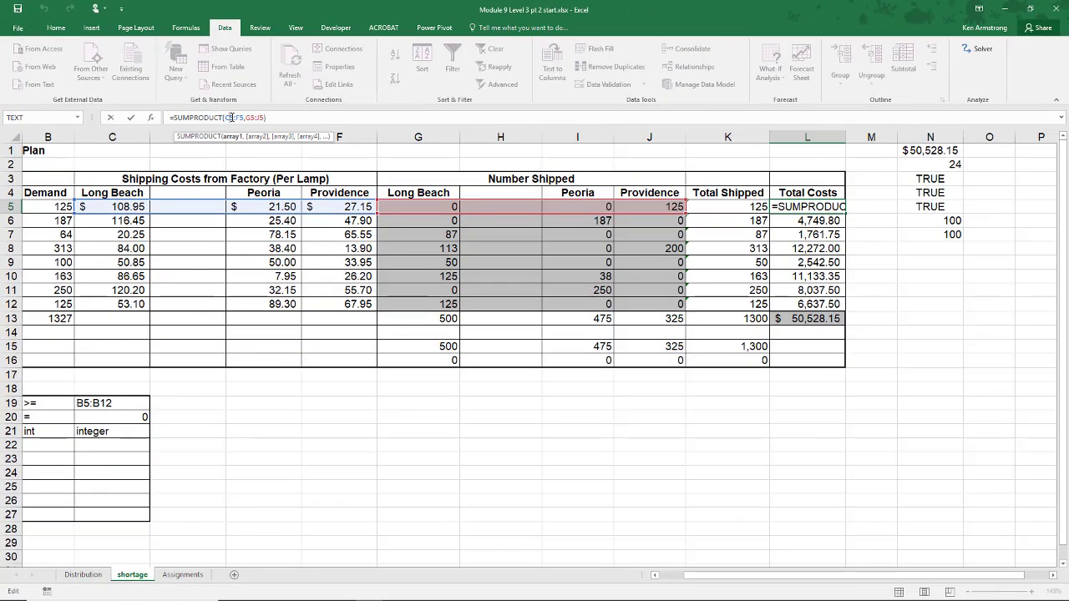
key(Return)
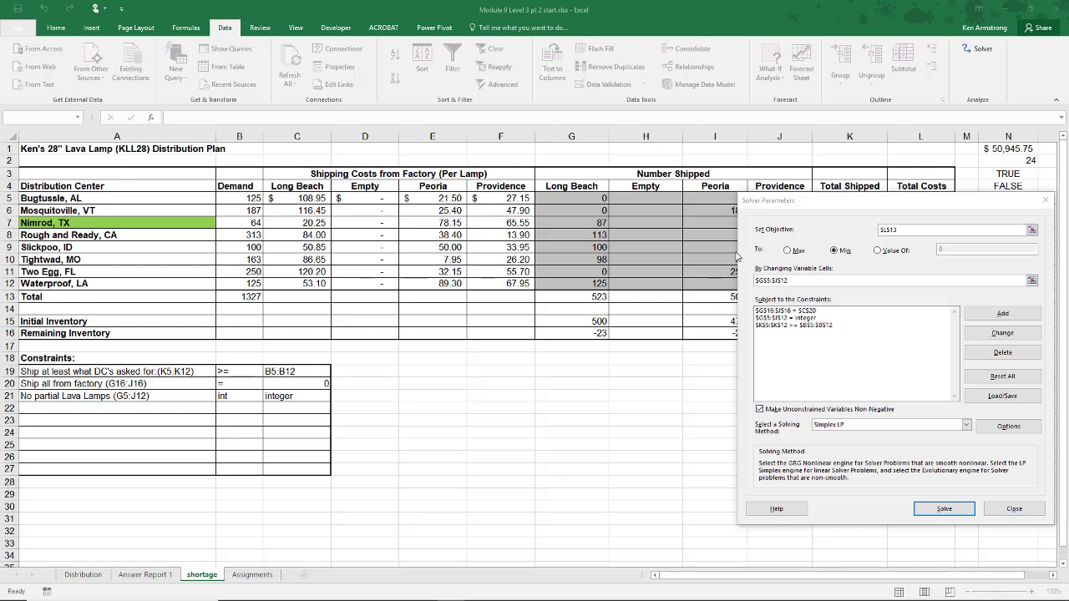
Step: Close Solver and check the Empty column's shipping costs for every distribution center, from D5 to D12
click(1014, 509)
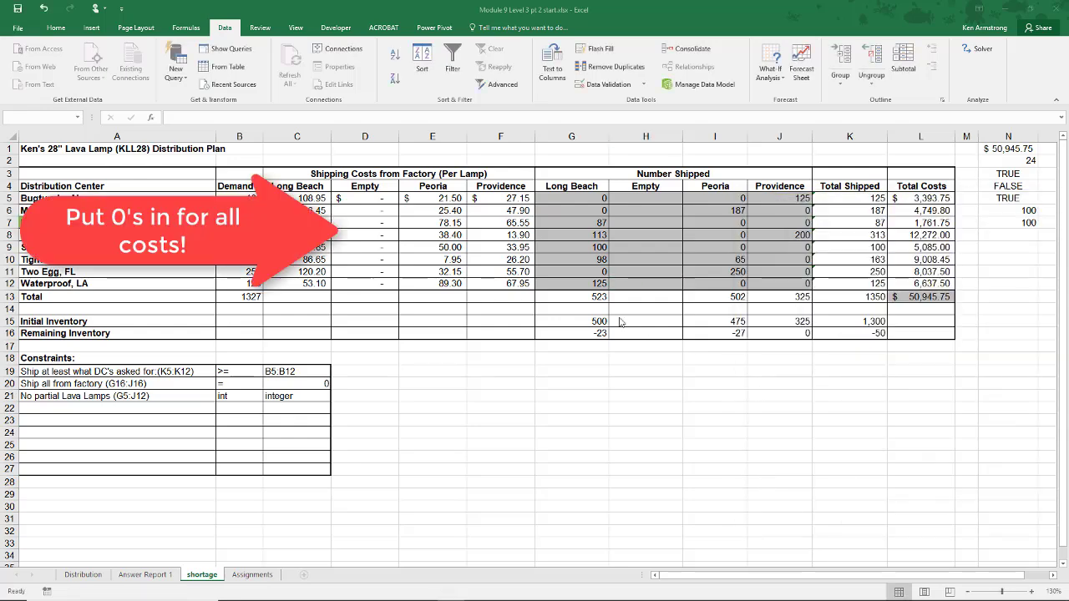
click(379, 198)
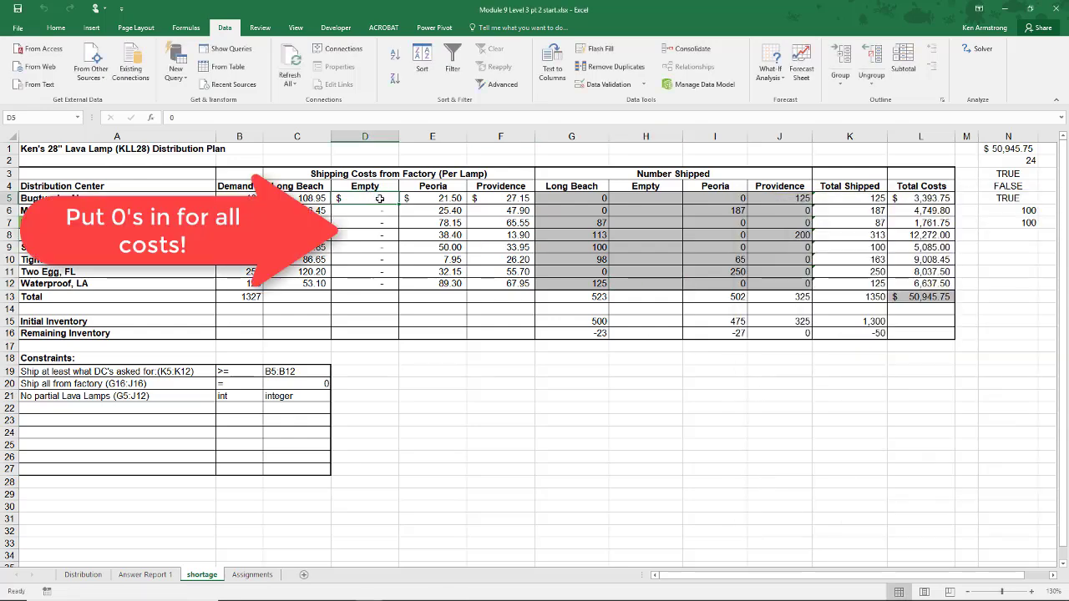
key(Down)
key(Down)
key(Down)
key(Down)
key(Down)
key(Down)
key(Down)
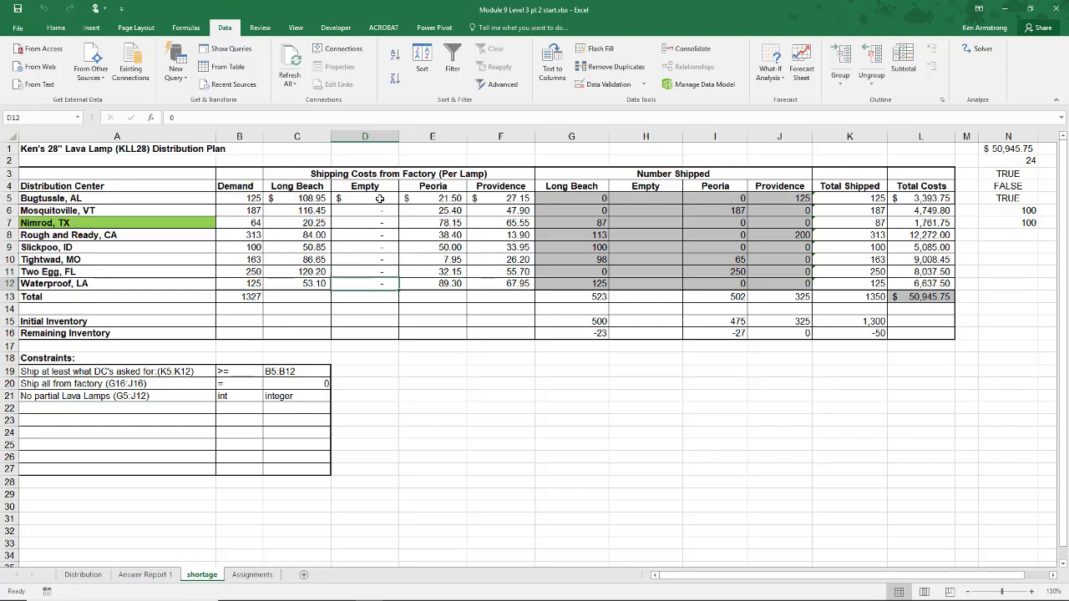
Step: Copy the Long Beach Total and Remaining Inventory formulas from G13 and G16 into the Empty column's H13 and H16
click(627, 298)
click(636, 330)
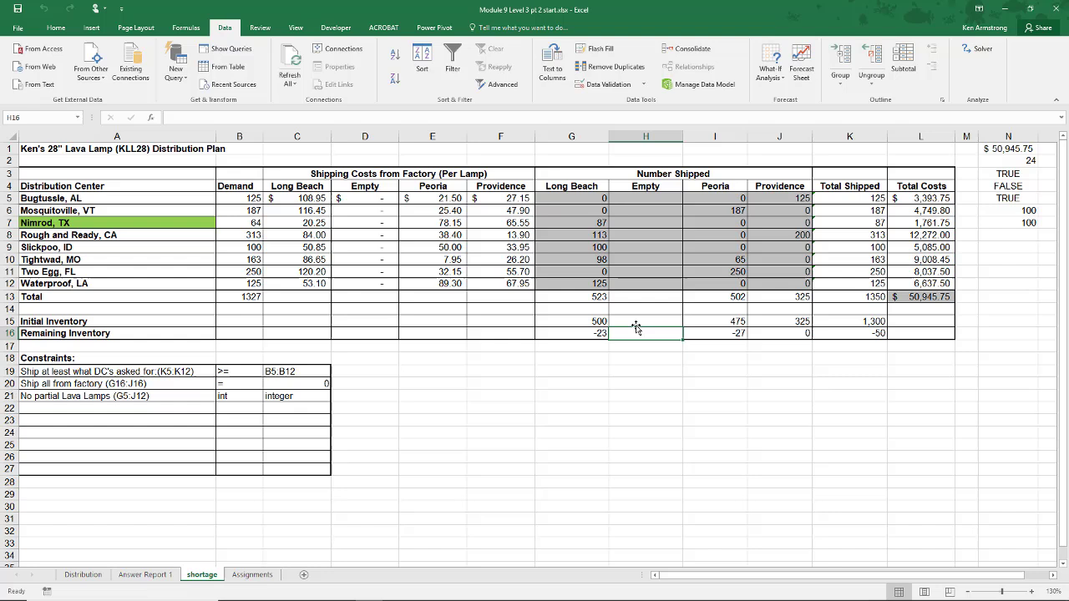
click(633, 298)
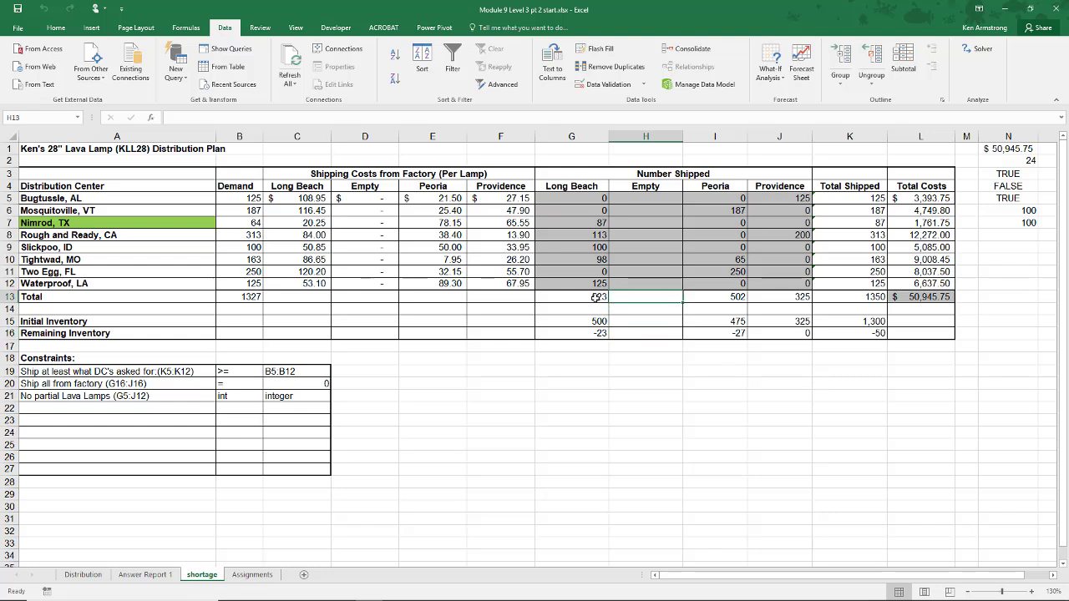
click(596, 297)
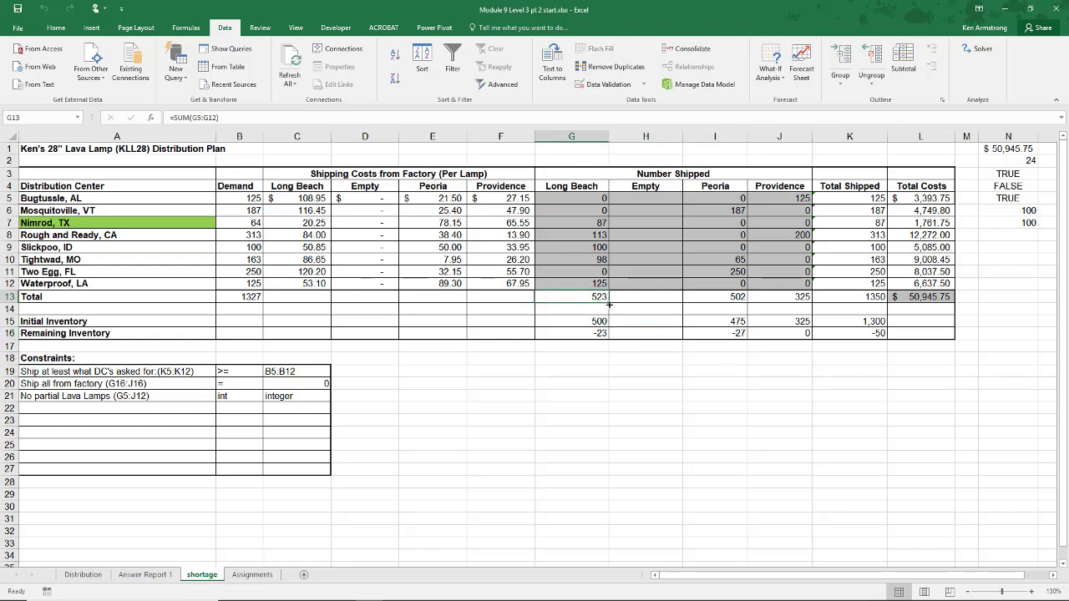
drag(609, 305, 676, 300)
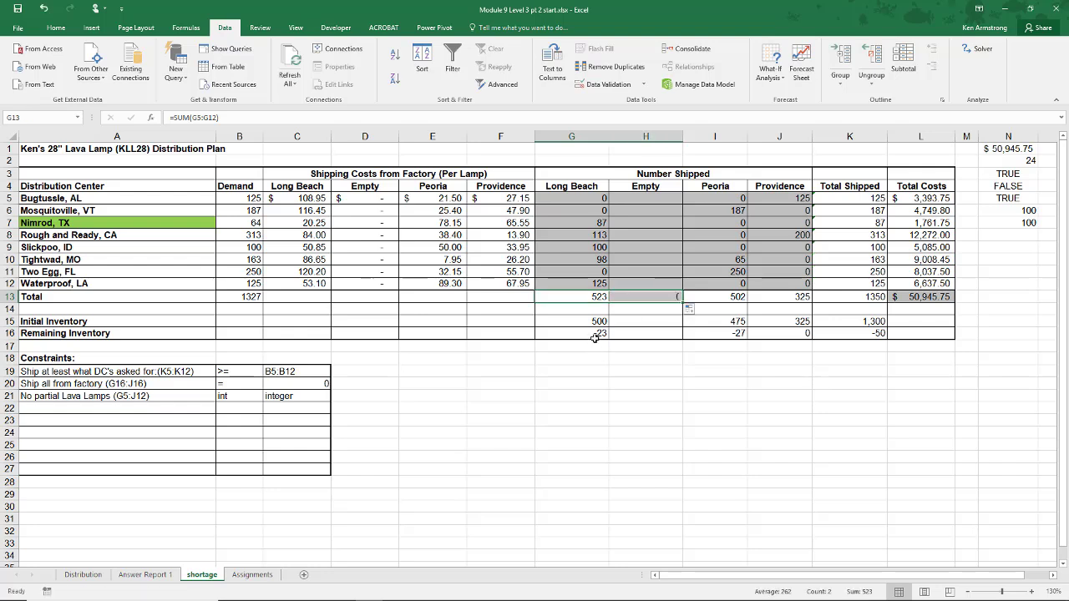
click(594, 333)
drag(608, 337, 669, 334)
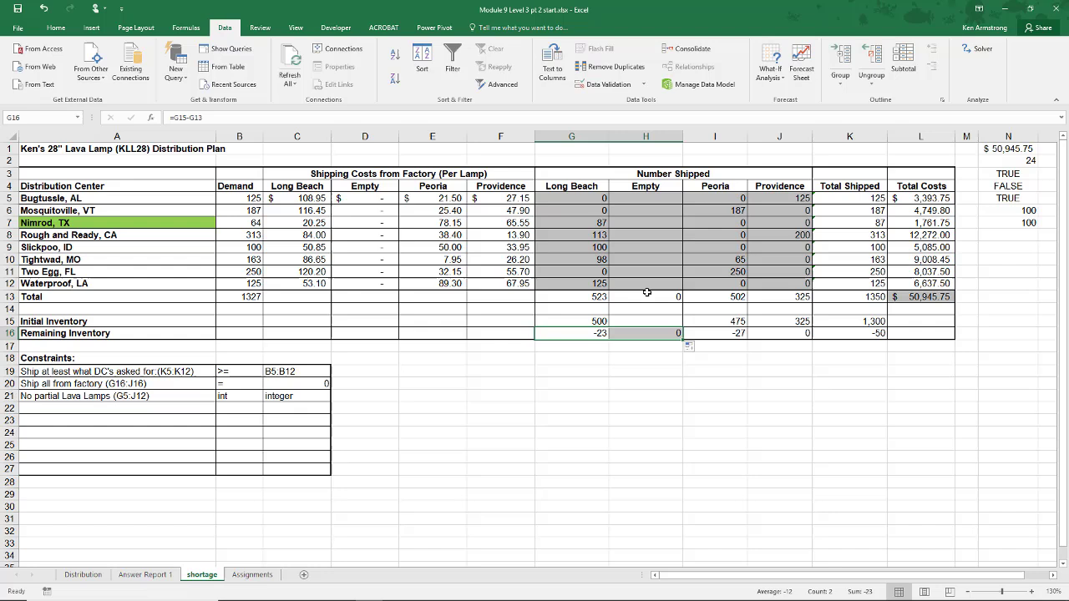
click(648, 317)
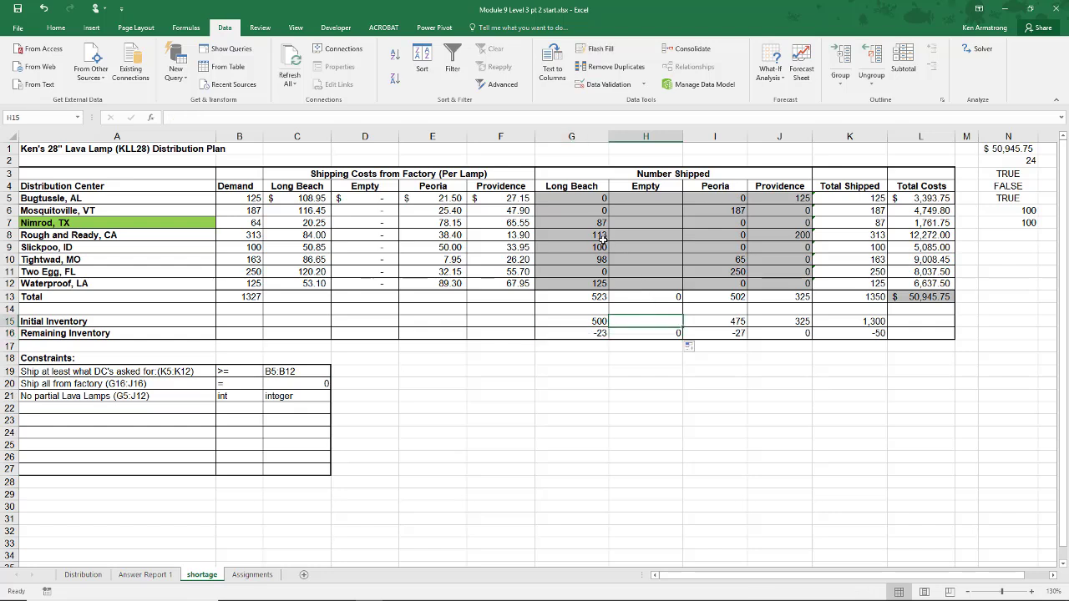
text(??)
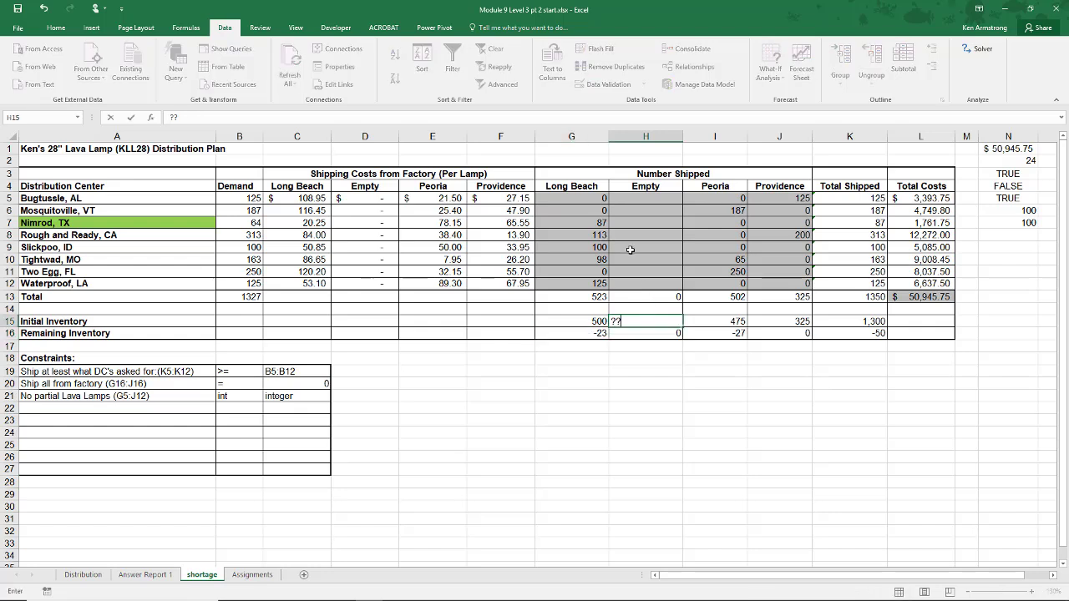
text(?)
key(BackSpace)
Step: Compare total demand with total initial inventory and set the Empty column's initial inventory in H15 to 27
click(253, 296)
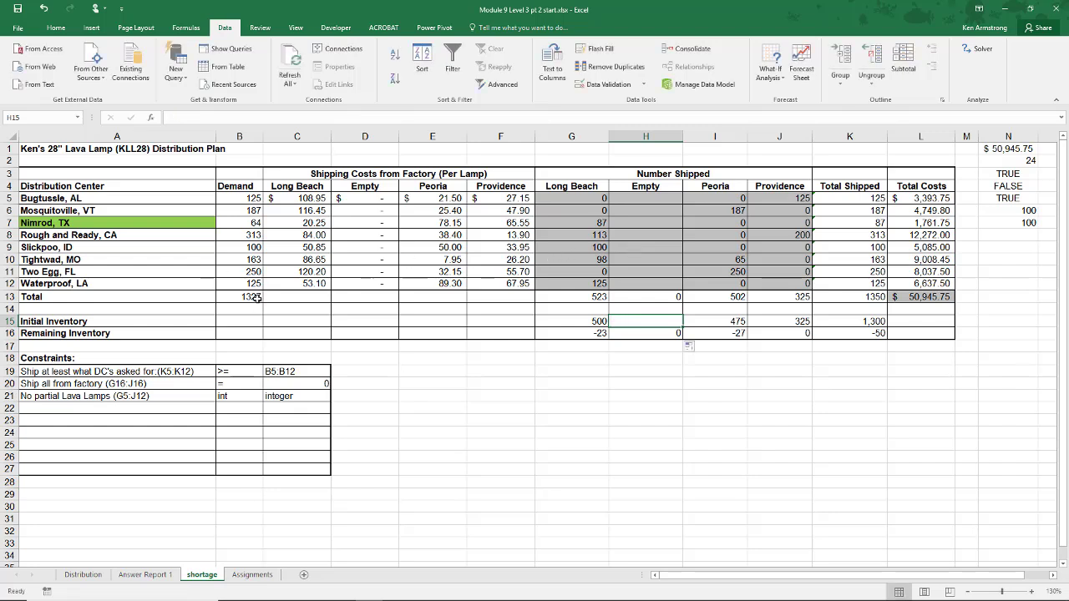
click(830, 322)
click(643, 320)
text(27)
key(ctrl+Return)
Step: Try calculating the Empty column's initial inventory in H15 with the formula =B13-G15-I15-J15
text(=)
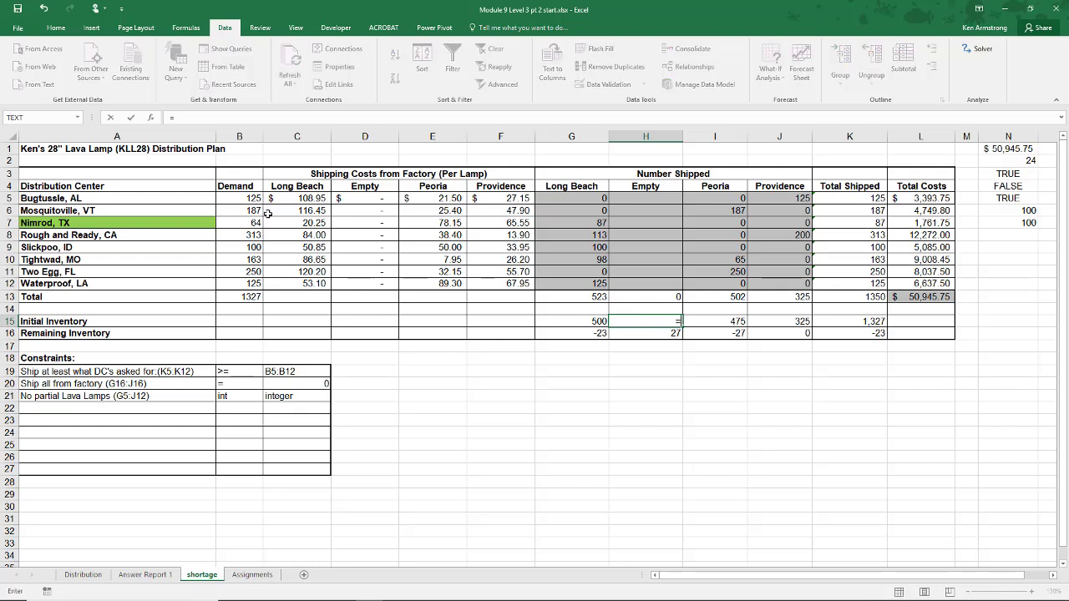
click(242, 296)
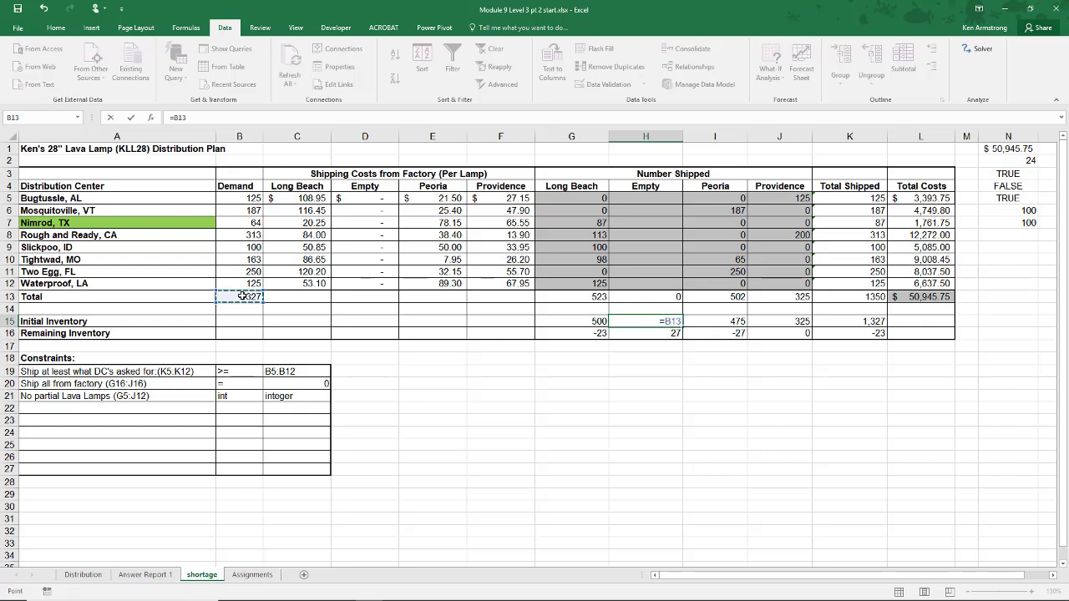
text(-)
click(587, 322)
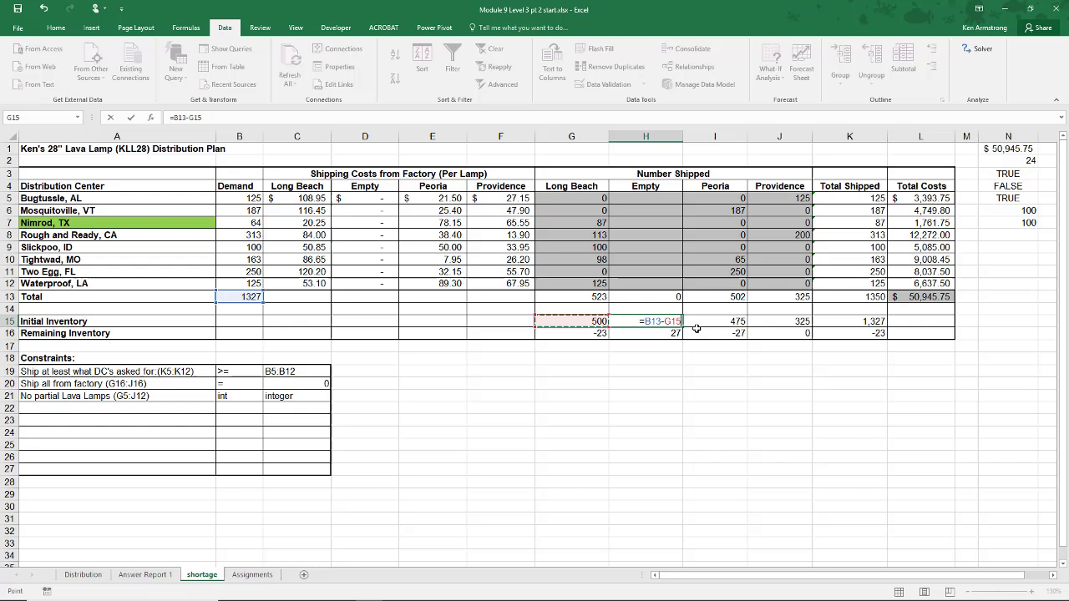
text(-)
click(710, 322)
text(-)
click(781, 322)
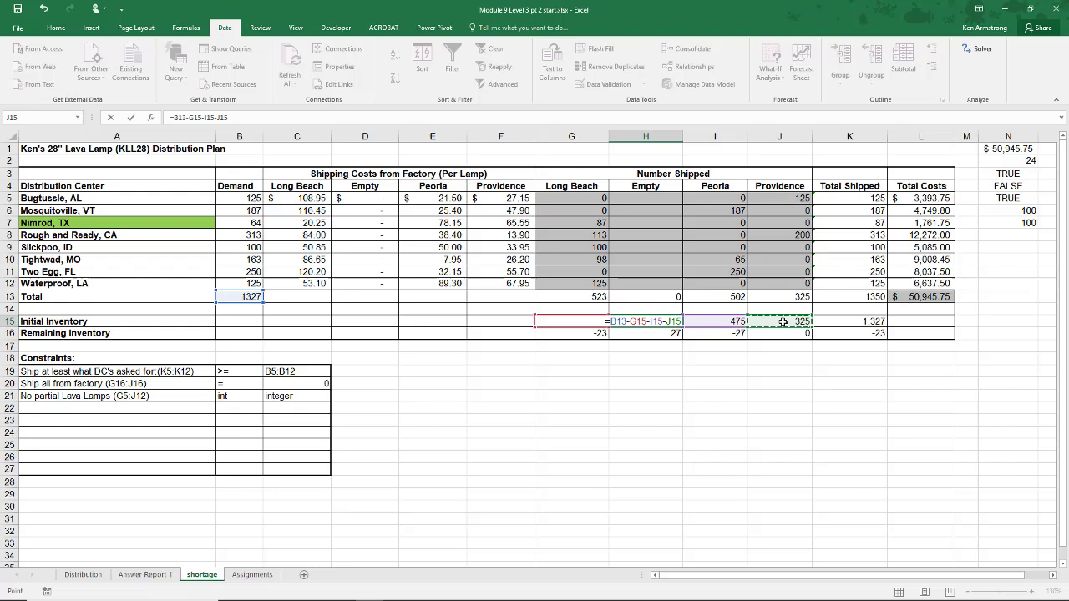
key(ctrl+Return)
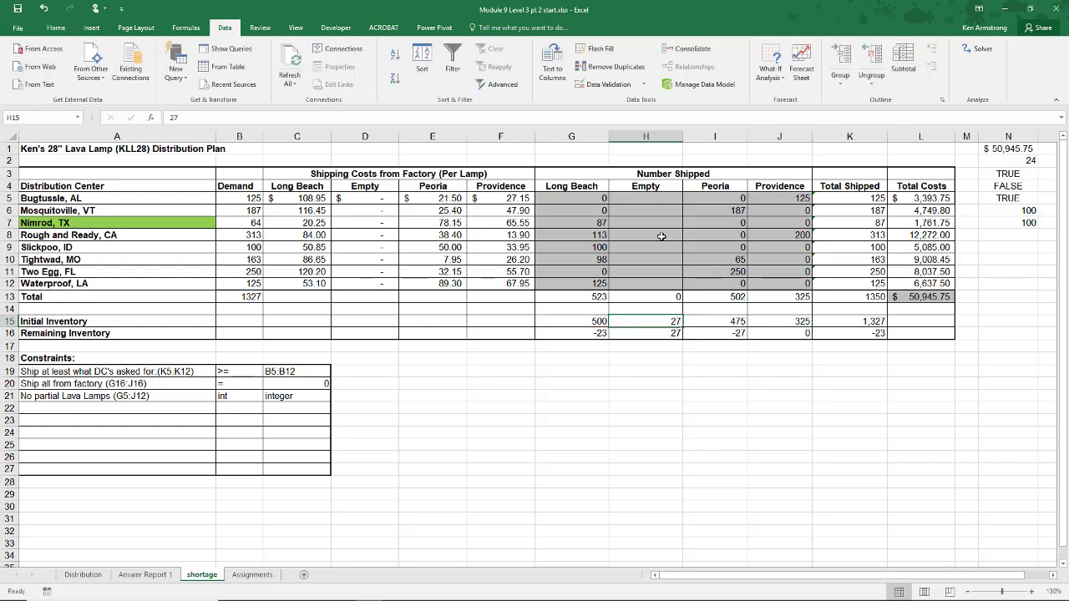
Step: Open Solver and review its objective, changing variable cells, constraints and solving method against the worksheet
click(982, 52)
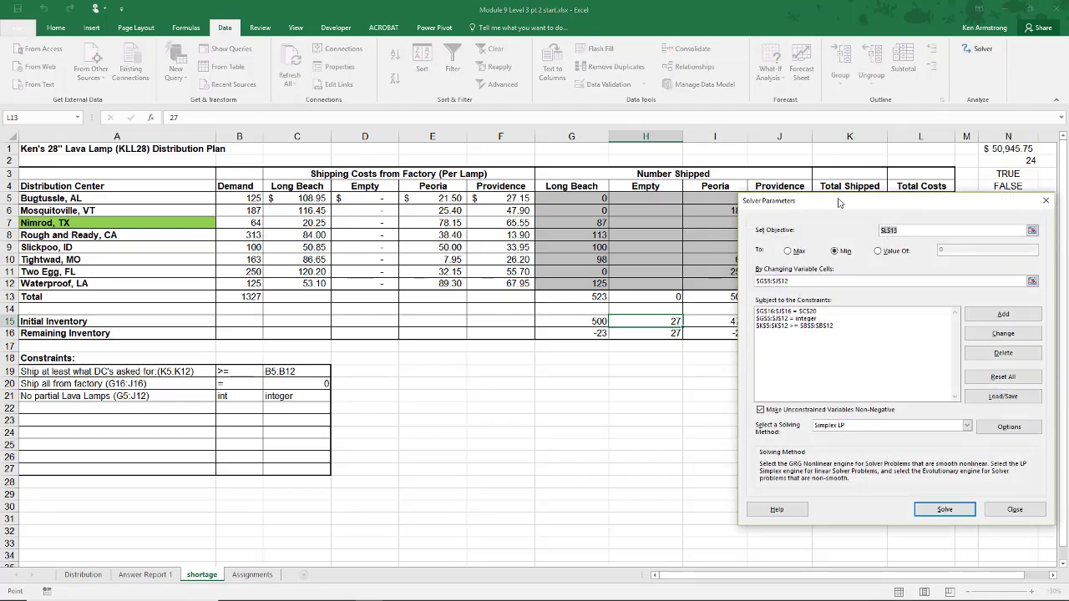
drag(839, 203, 502, 216)
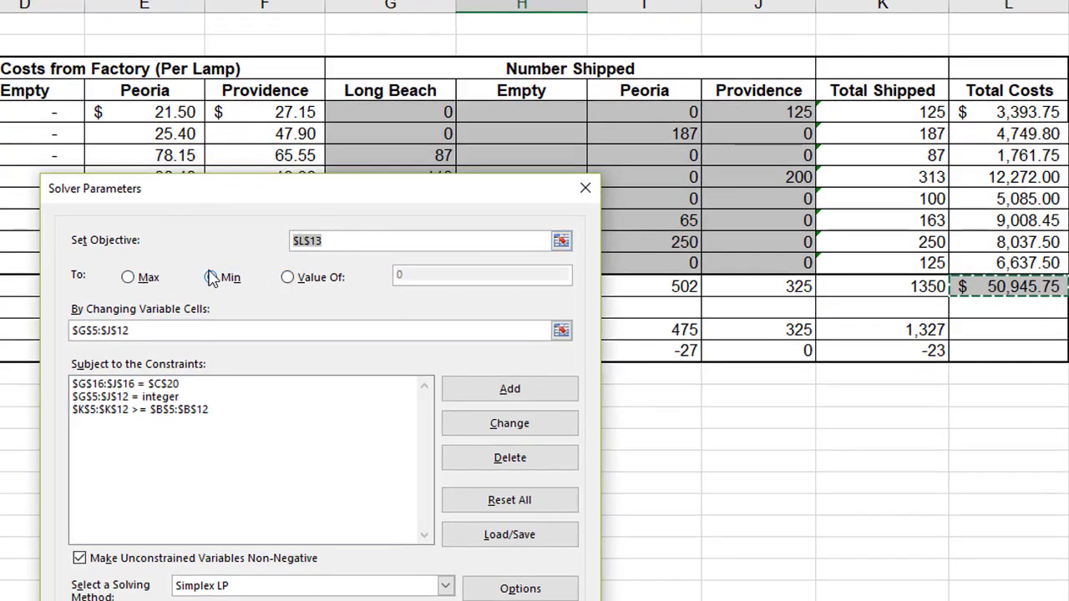
click(215, 329)
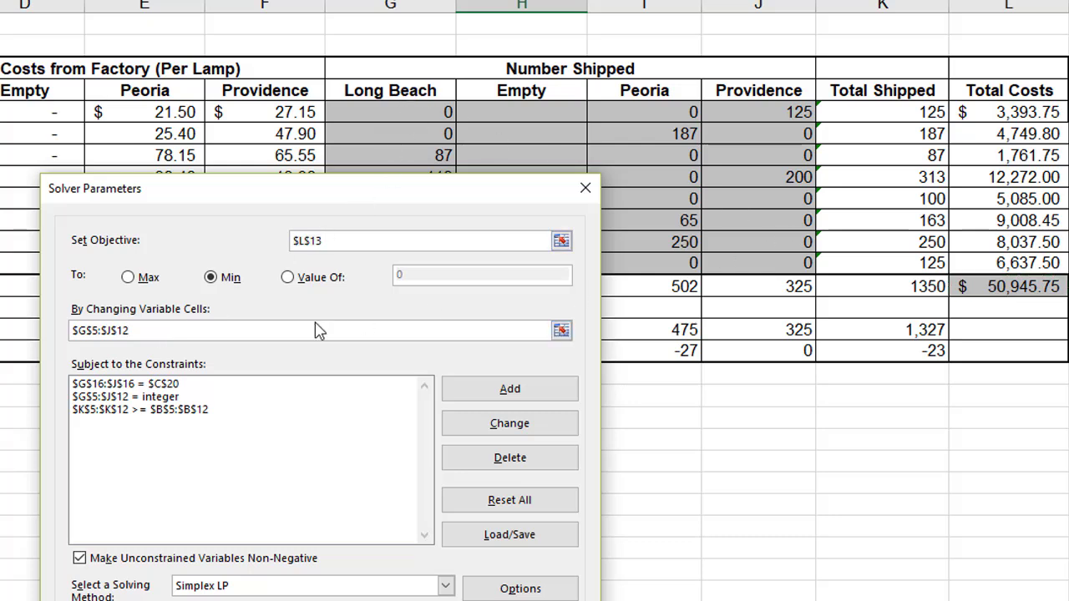
click(113, 410)
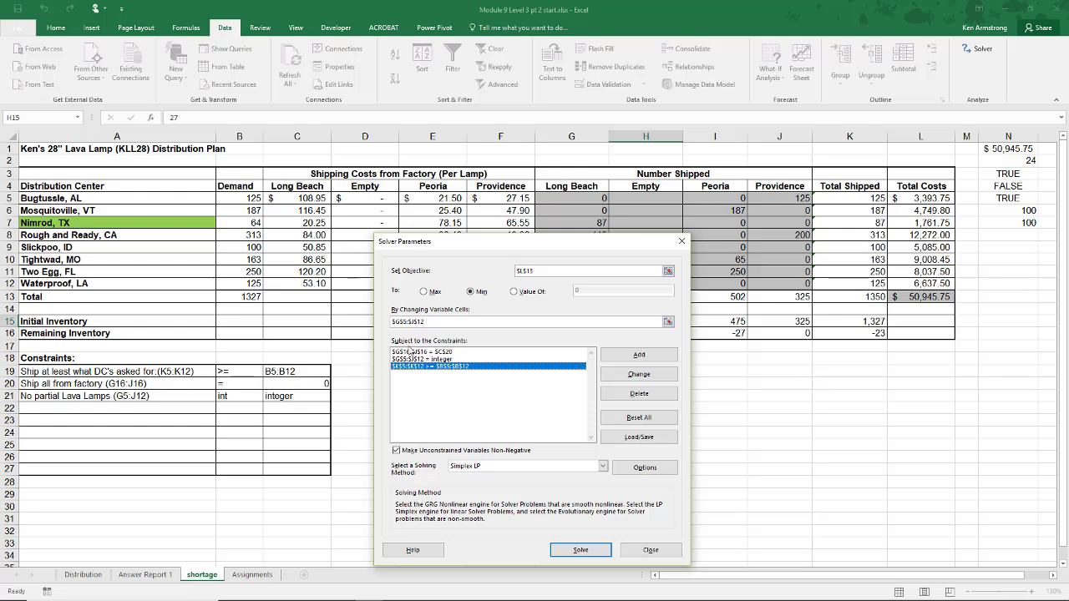
click(414, 353)
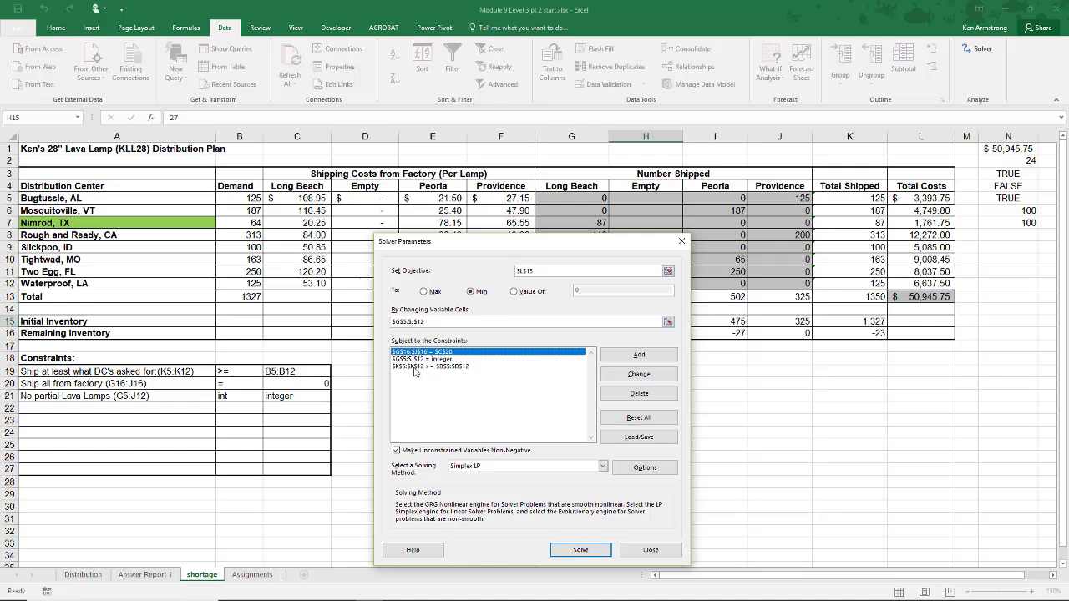
drag(518, 242, 362, 219)
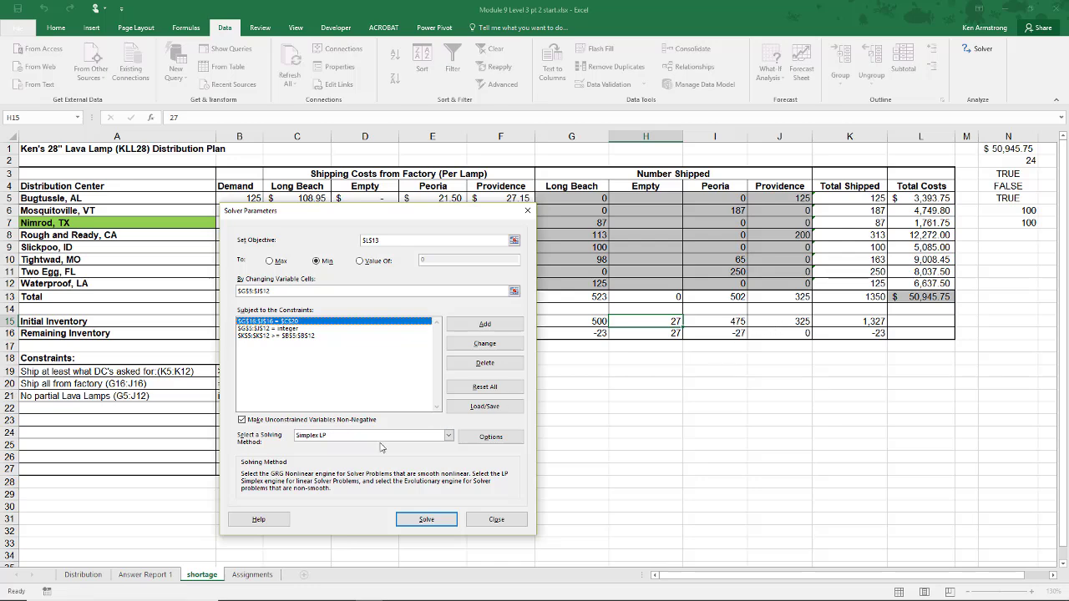
drag(465, 212, 627, 226)
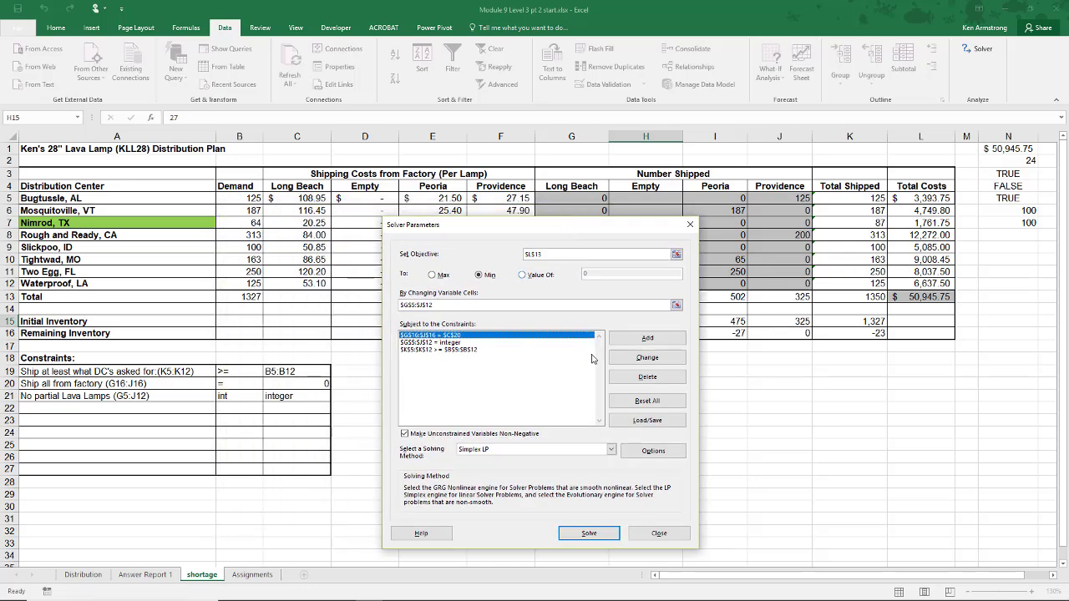
Step: Solve the shortage model, keep the Solver solution, close Solver, and inspect the Empty column's shipments and the overall total cost
click(589, 534)
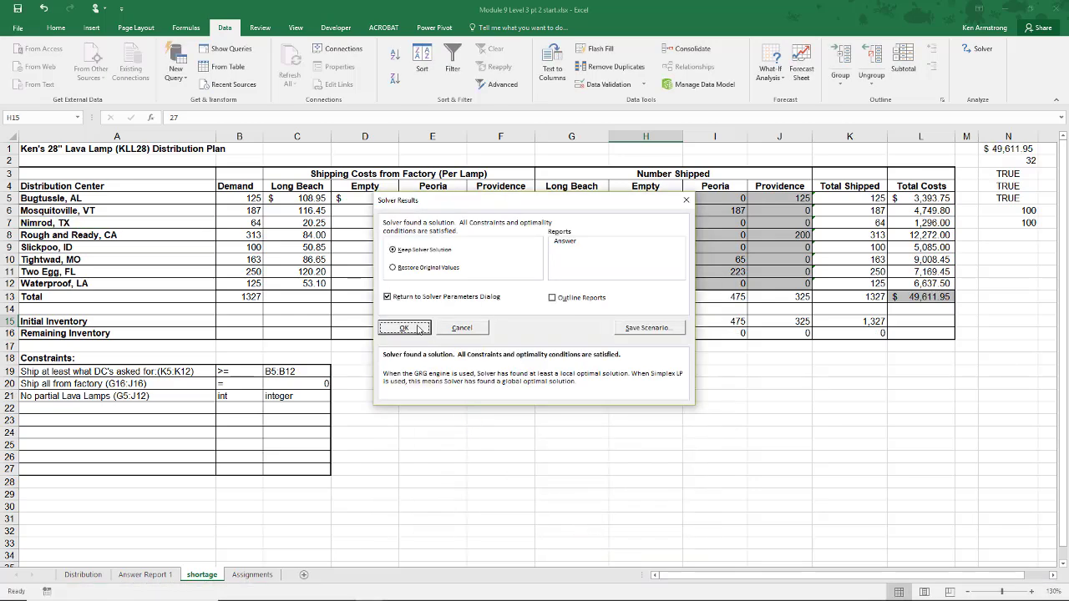
click(404, 327)
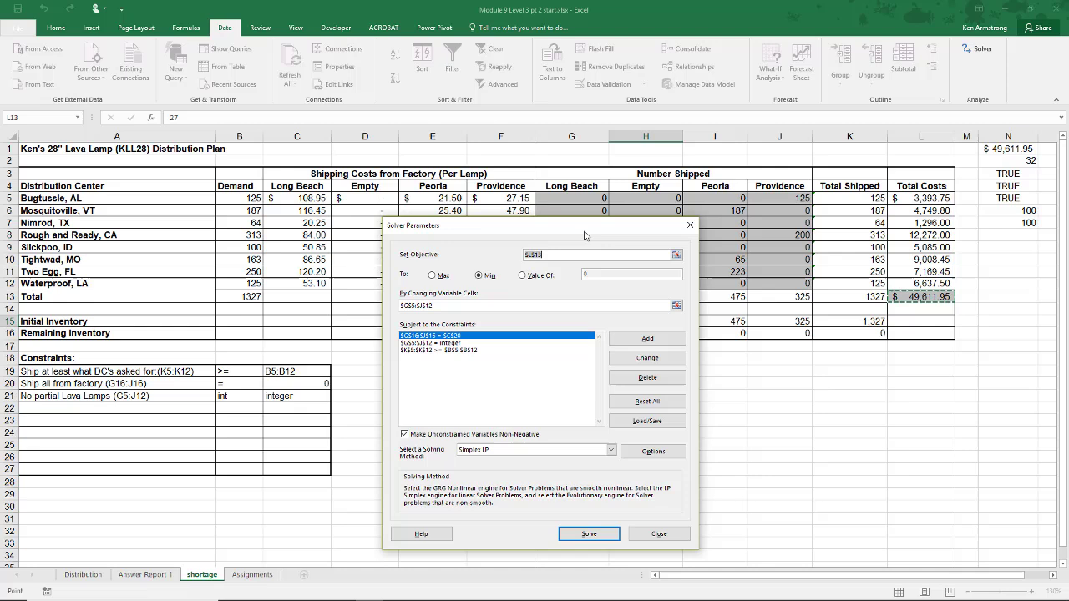
click(659, 534)
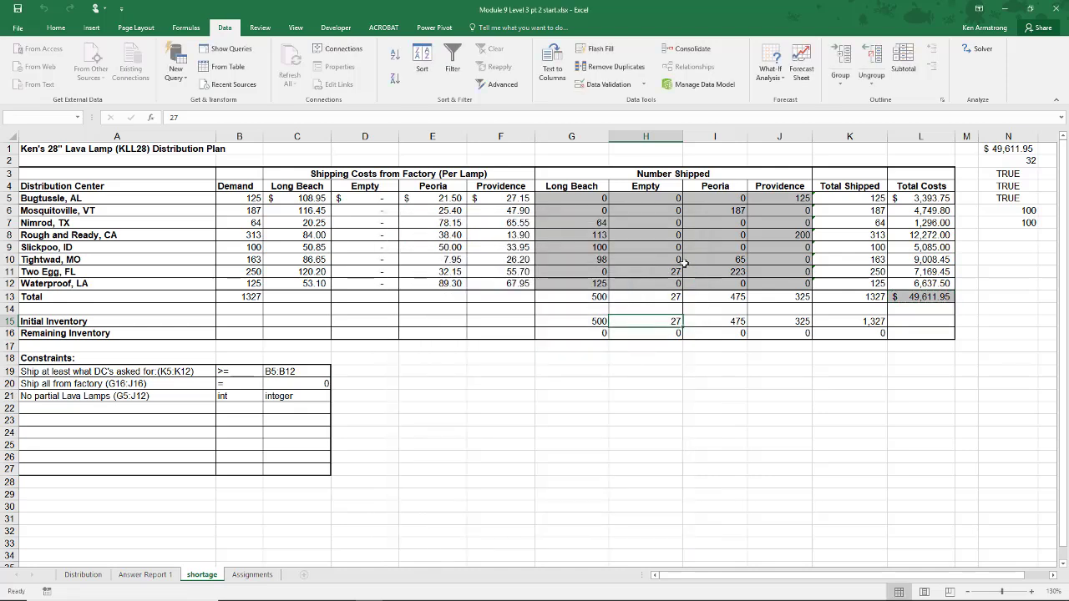
click(660, 272)
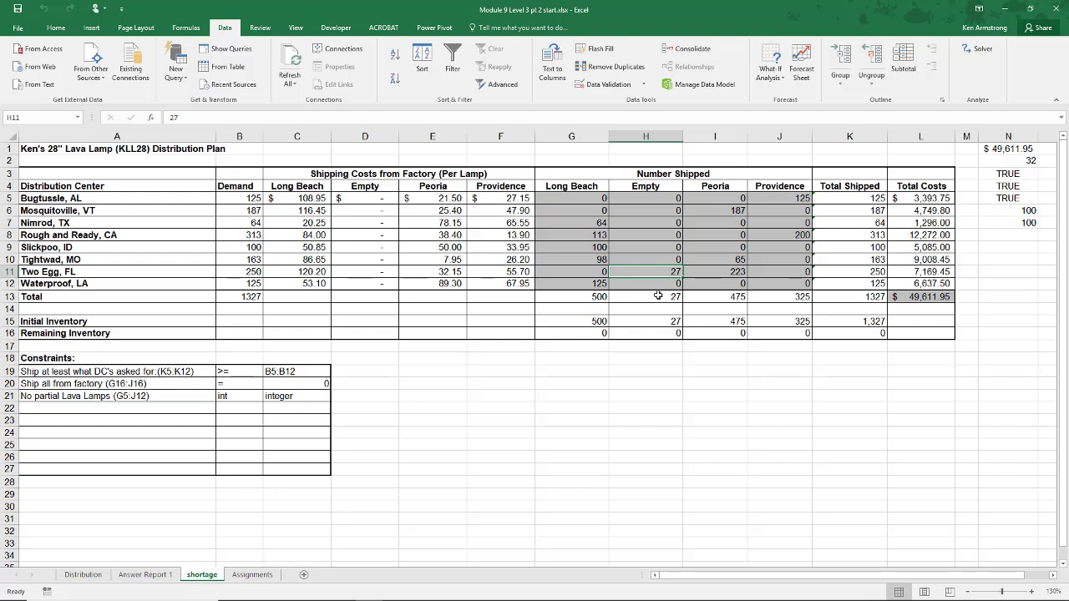
click(903, 297)
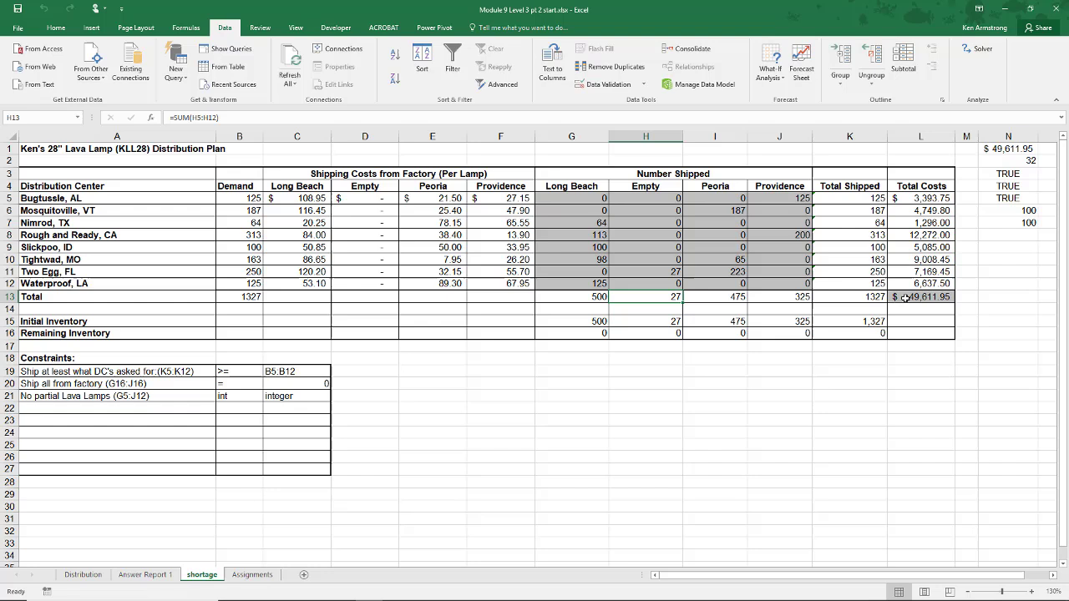
Step: Try spreading the Empty factory's shipments by entering 3 in H5, H6 and H7 and 18 in H11 for Two Egg
click(644, 199)
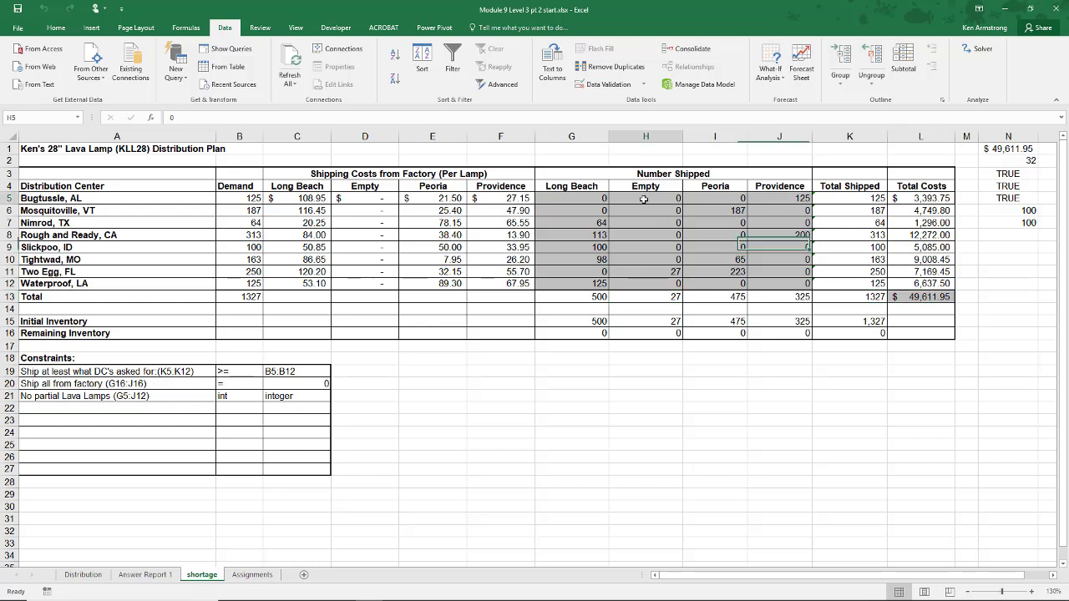
text(3)
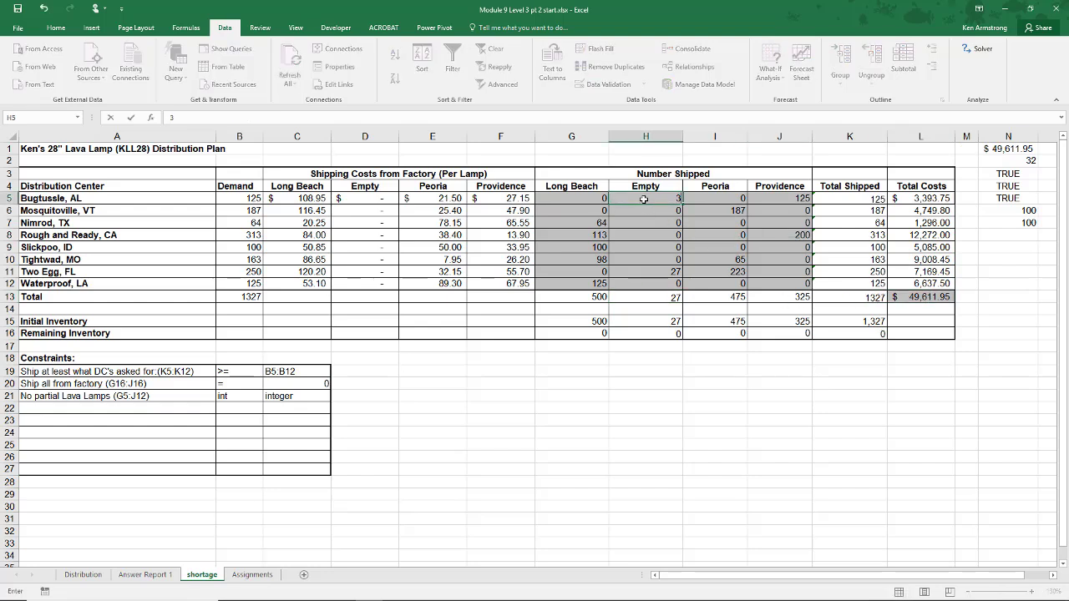
key(Return)
text(3)
key(Return)
text(3)
key(Return)
key(Return)
key(Return)
key(Return)
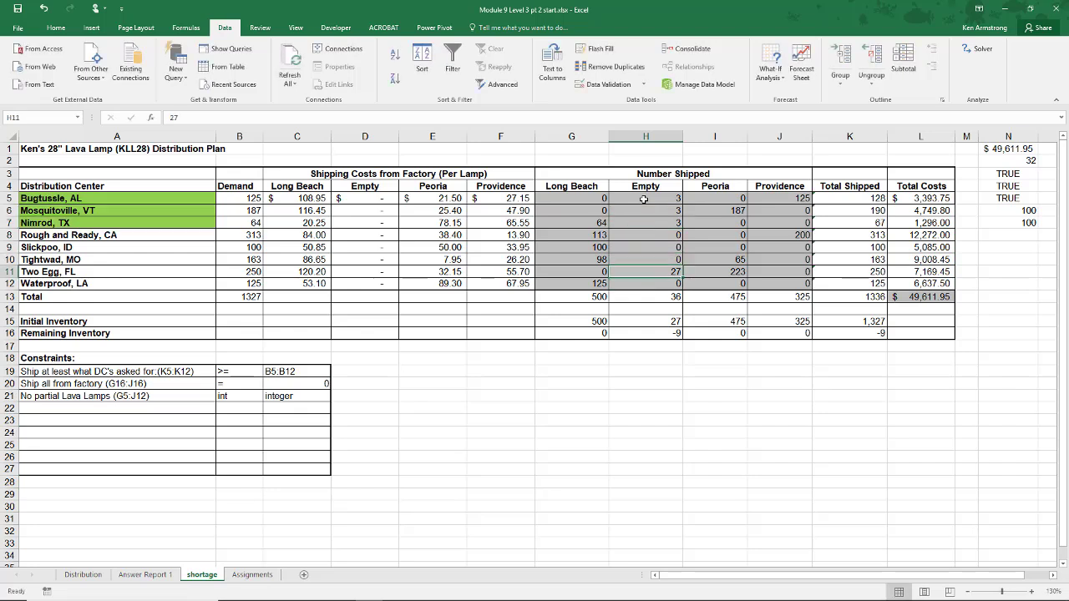
text(18)
key(Up)
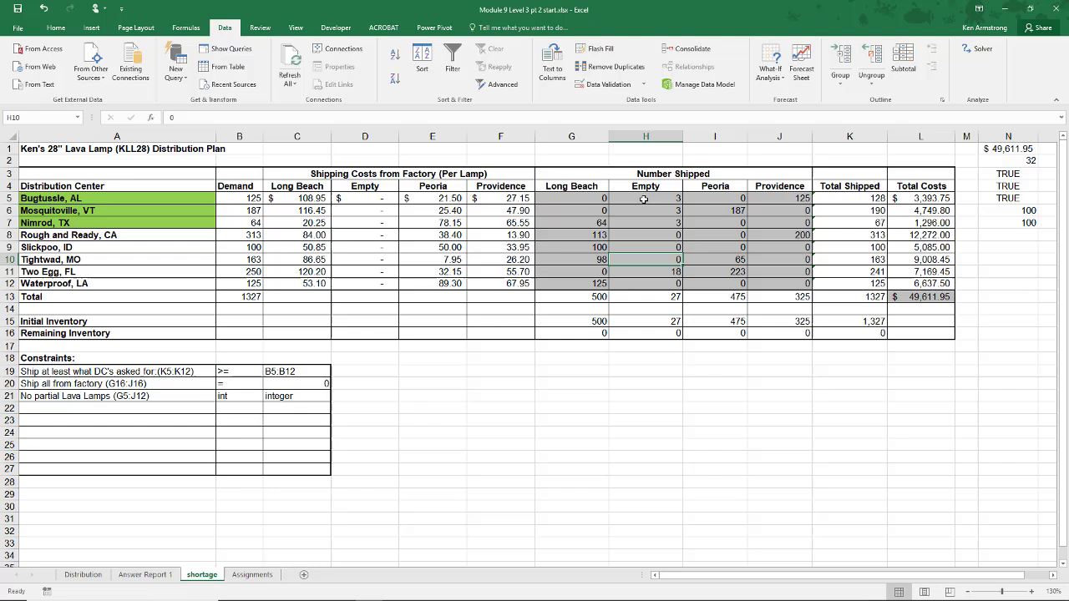
Step: Undo the trial shipment entries in the Empty column
key(ctrl+z)
key(ctrl+z)
key(ctrl+z)
key(ctrl+z)
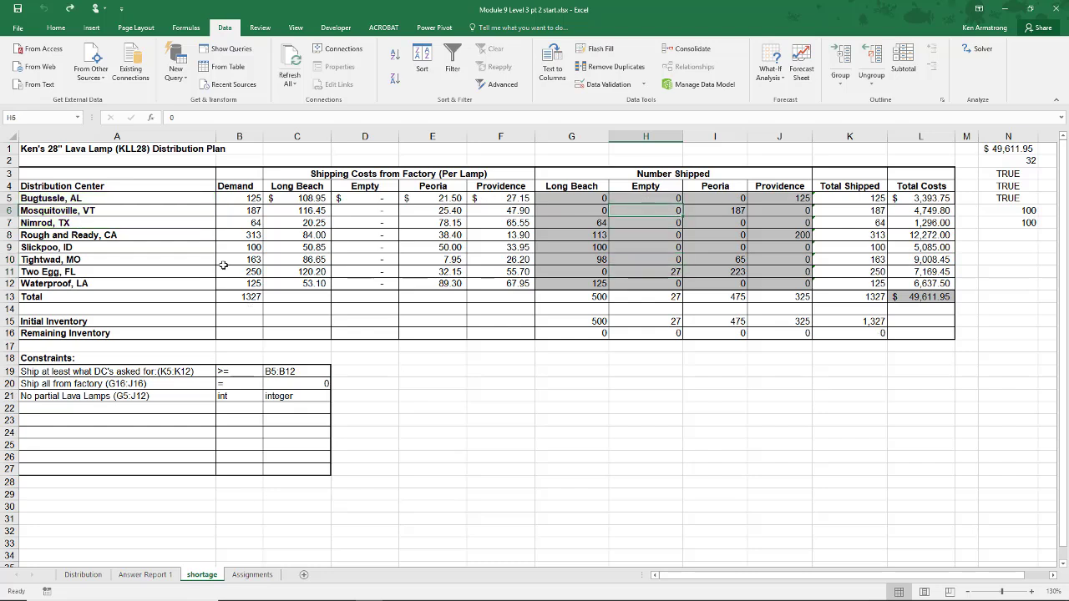
Step: Start a formula-based conditional formatting rule for Bugtussle in A5 with the condition =h5>0
click(89, 199)
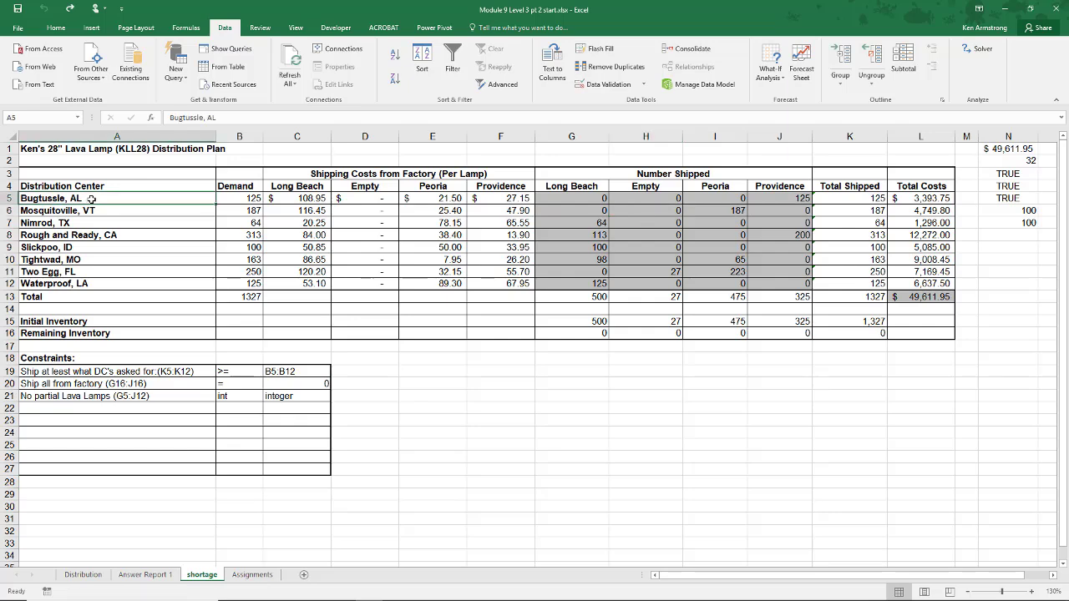
click(58, 28)
click(664, 65)
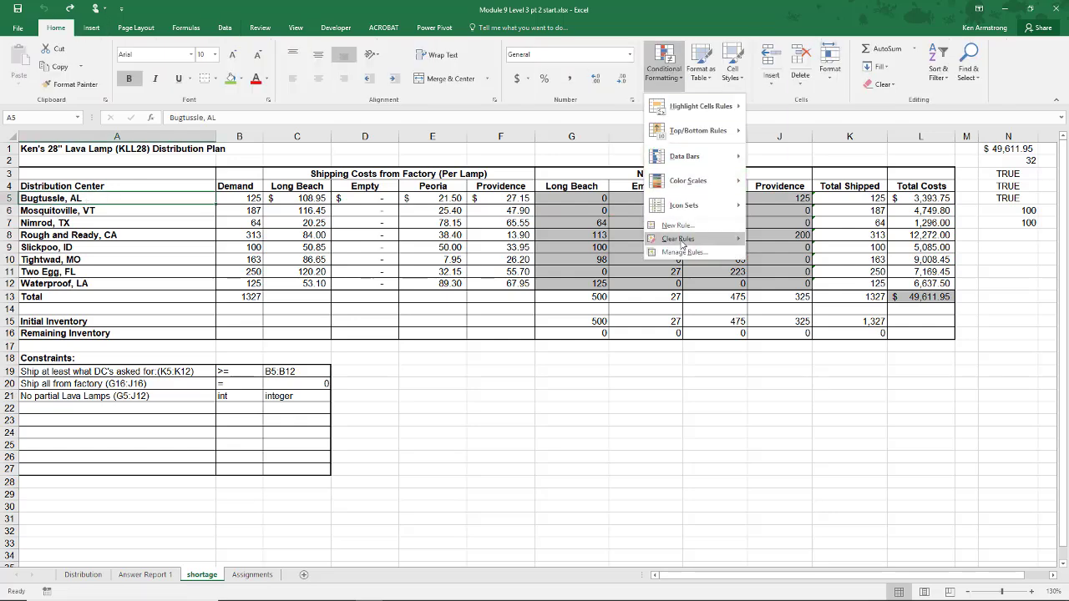
click(676, 226)
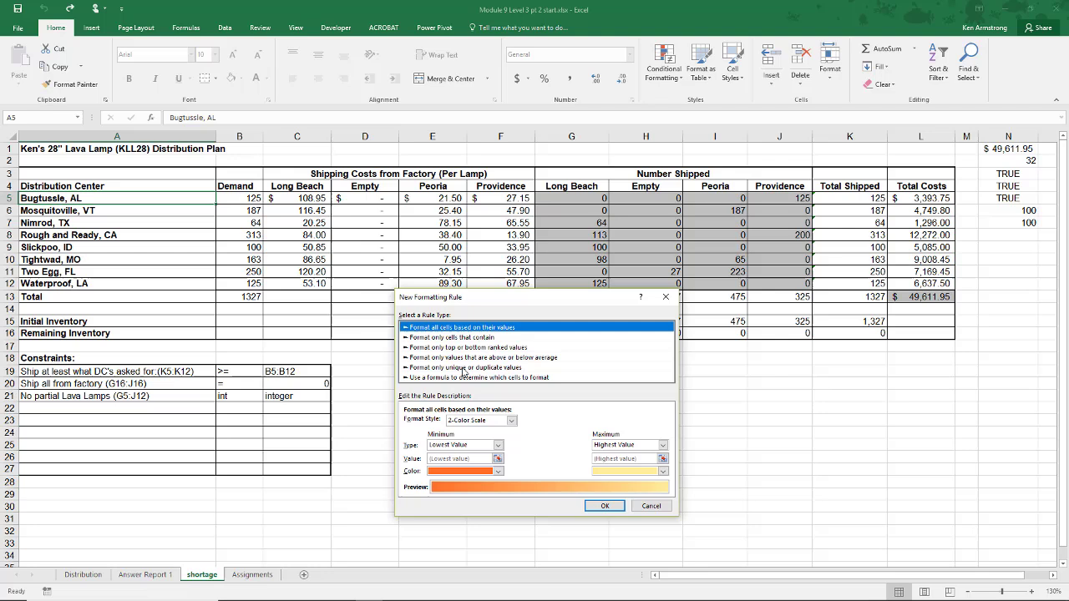
click(427, 378)
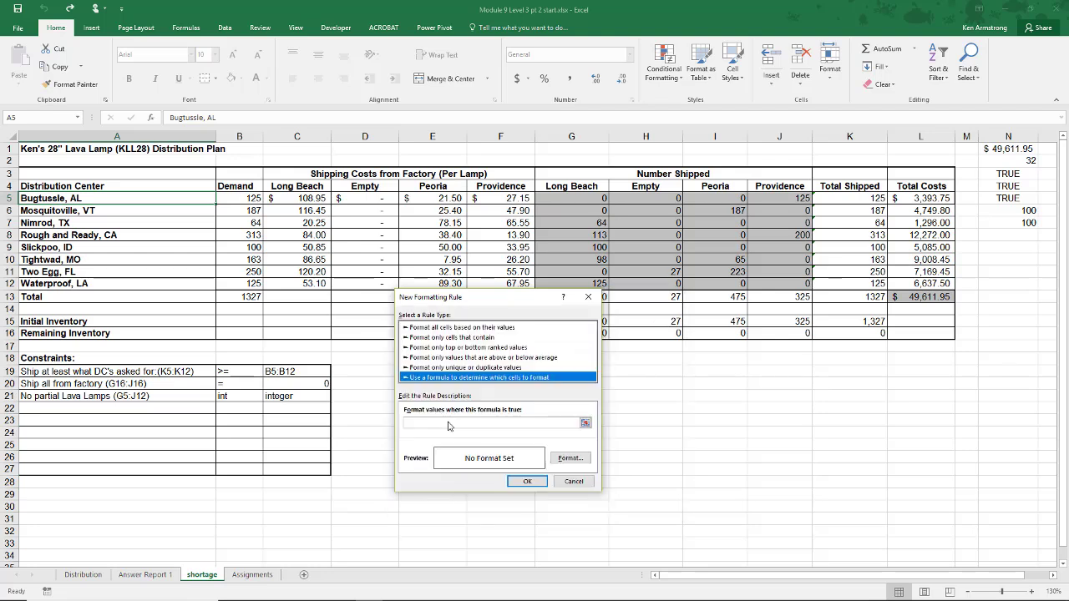
click(445, 422)
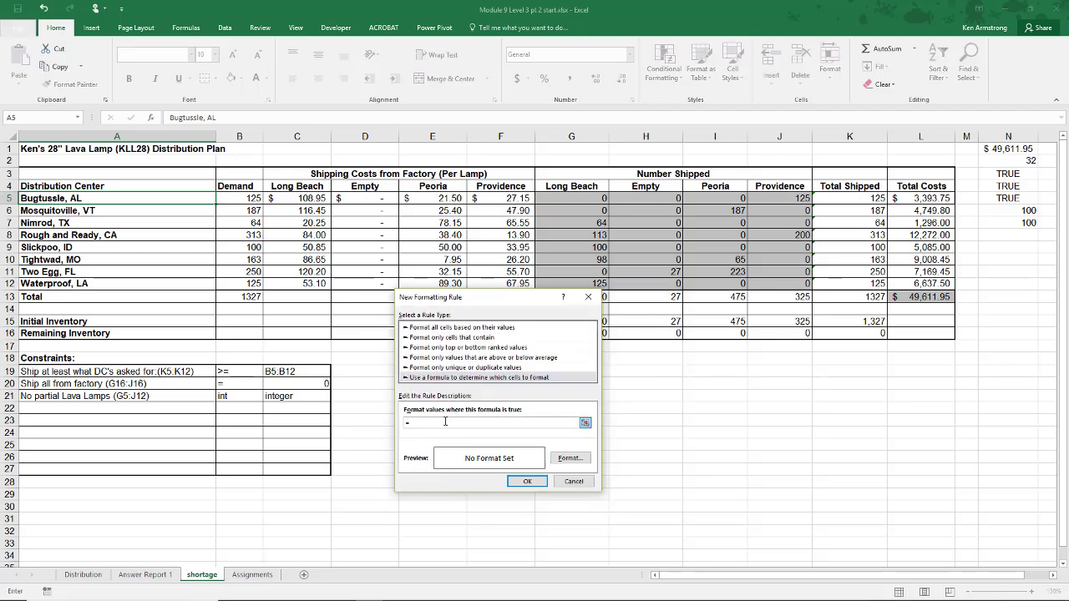
text(=h5>0)
Step: Give the rule's format a red fill with white font and apply the rule to A5
click(573, 465)
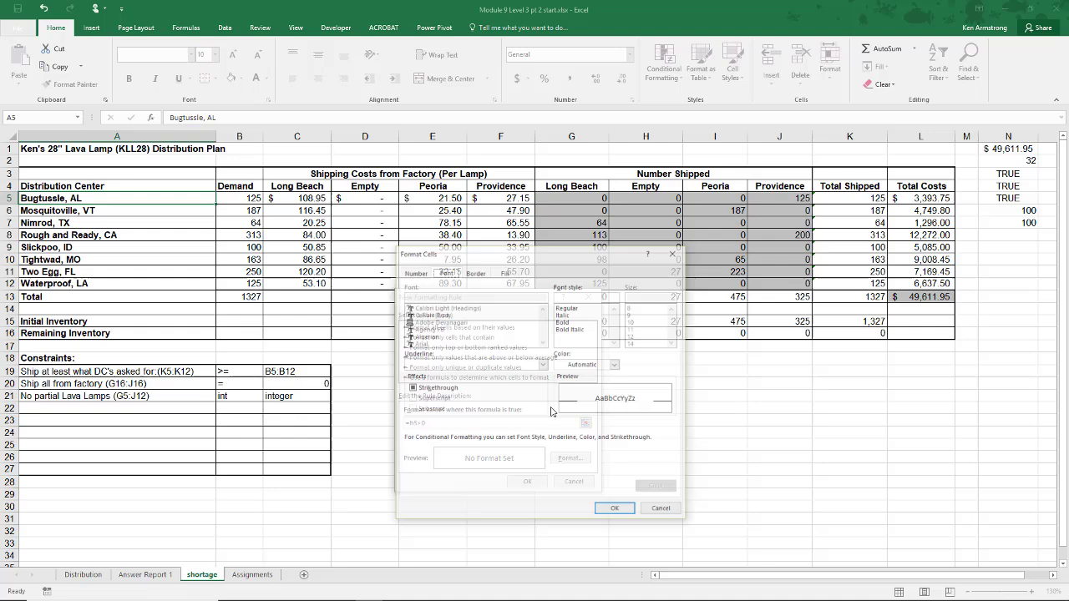
click(505, 273)
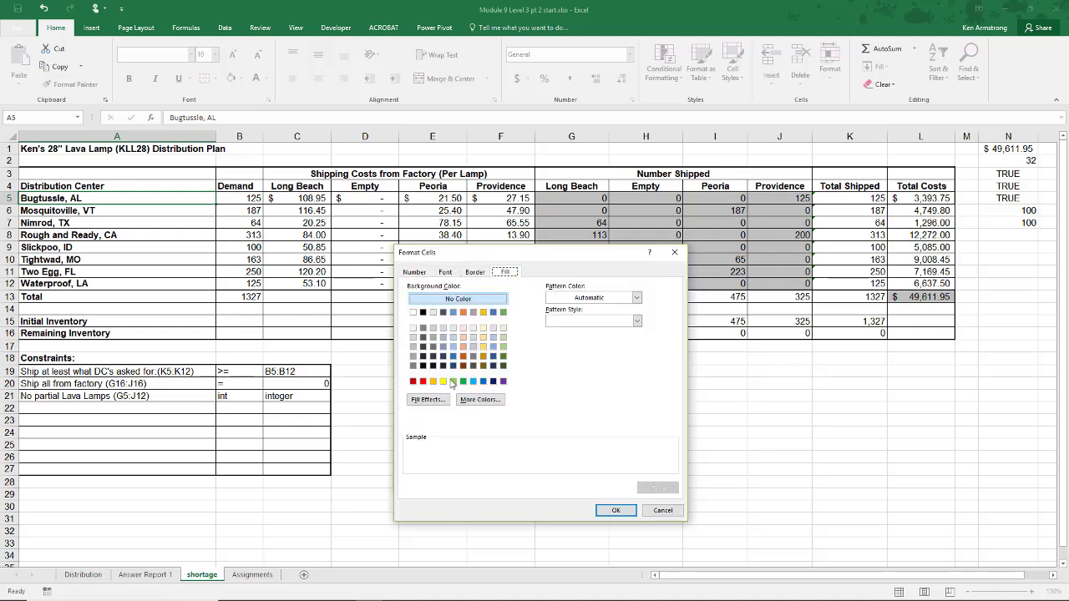
click(424, 382)
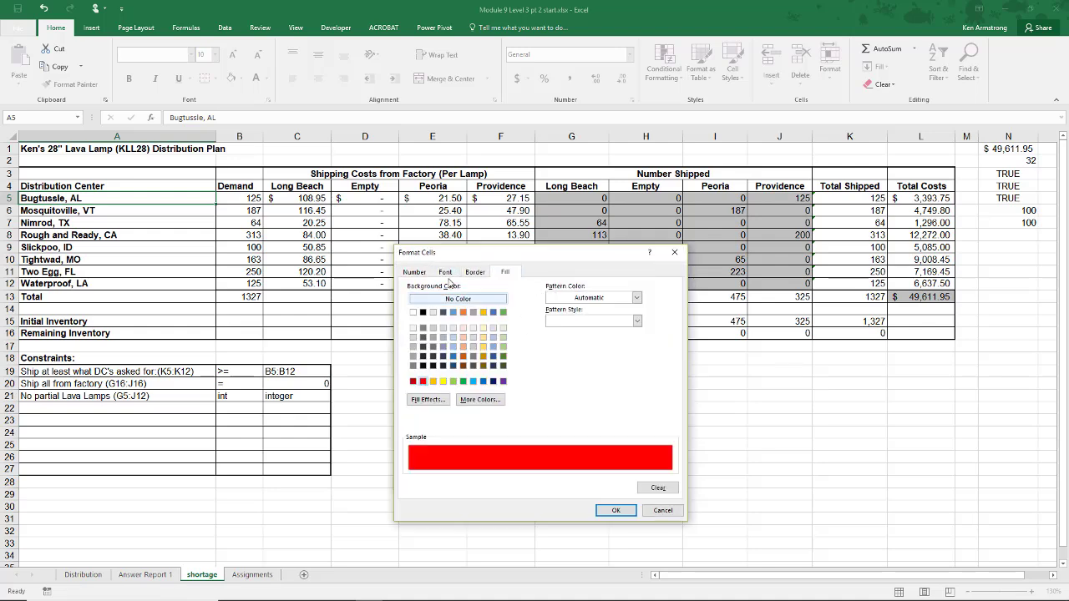
click(446, 273)
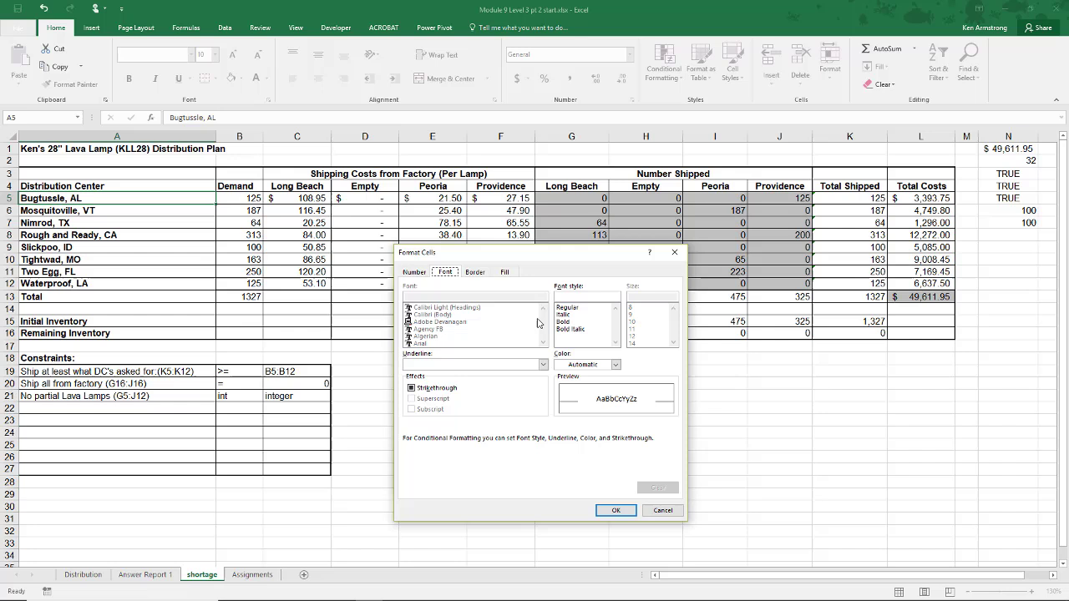
click(583, 364)
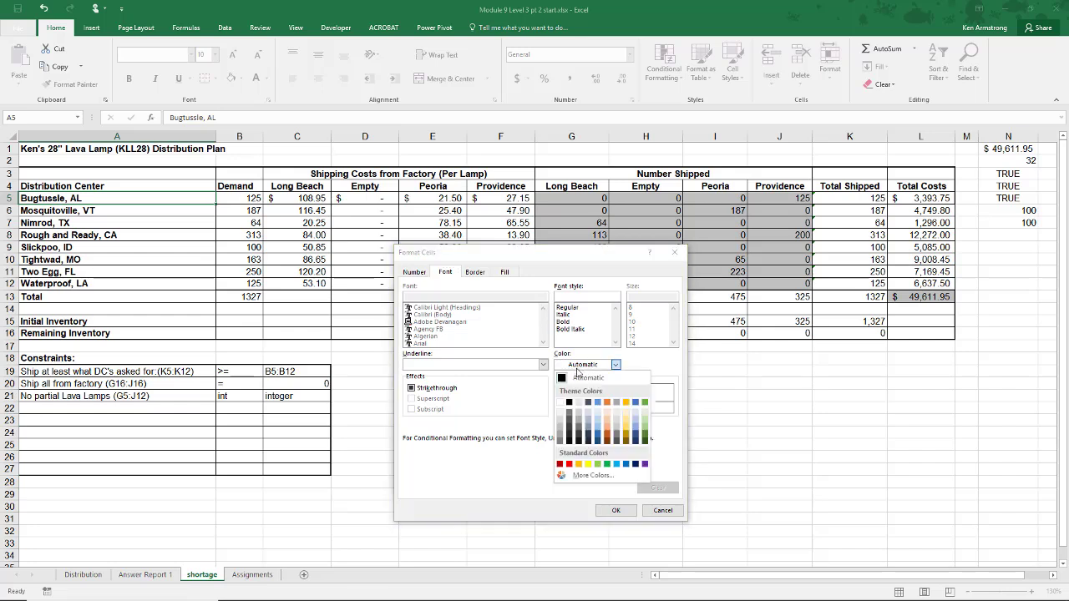
click(560, 404)
click(616, 510)
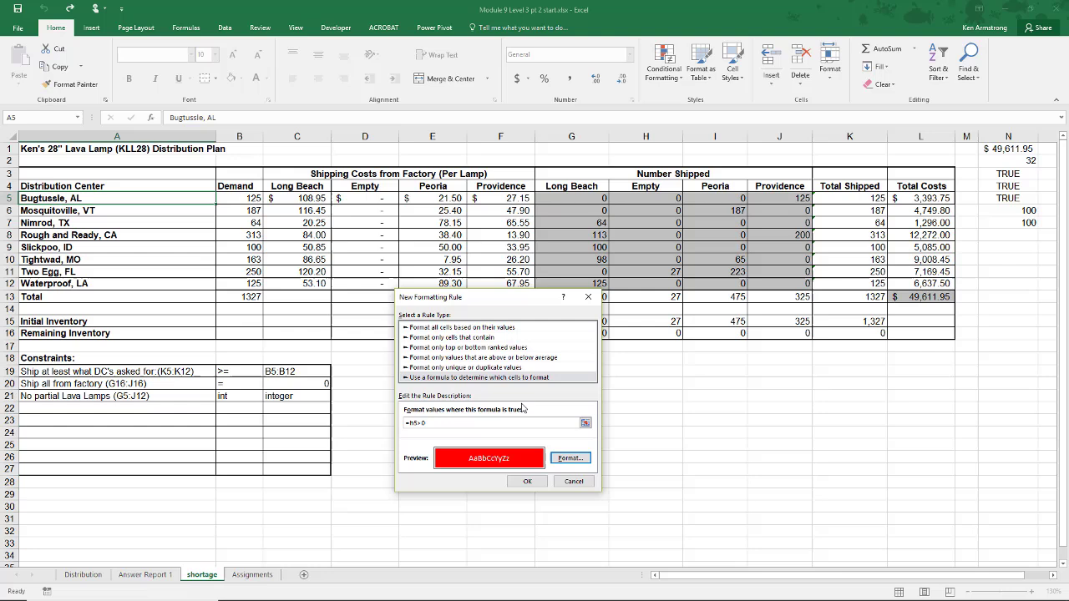
click(527, 481)
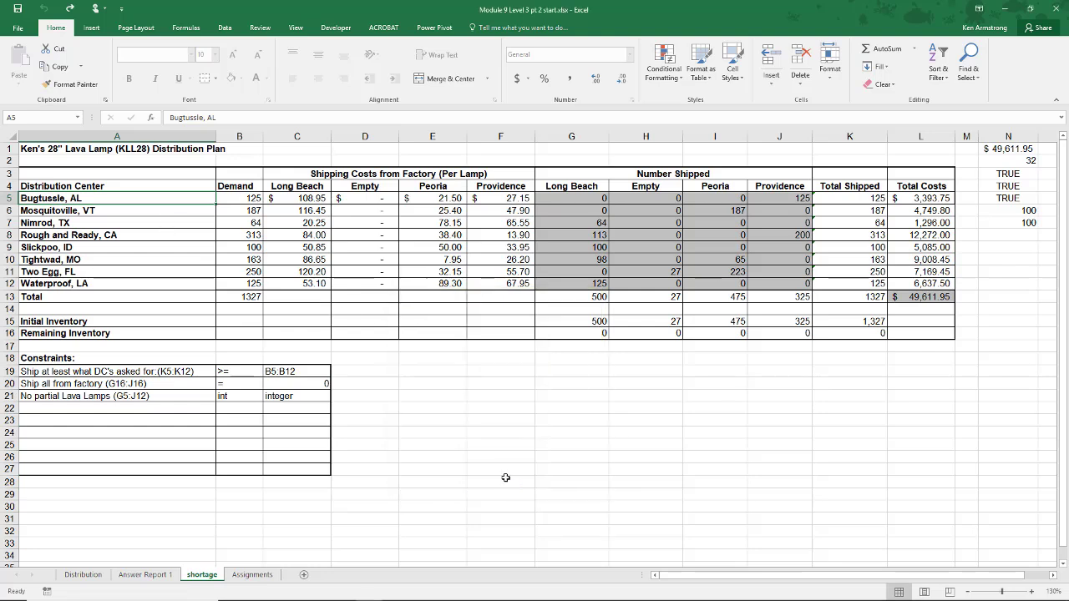
Step: Copy the formatting of A5 onto the other distribution centers in A6:A12 and check Two Egg's Empty shipment in H11
click(92, 85)
drag(117, 210, 119, 284)
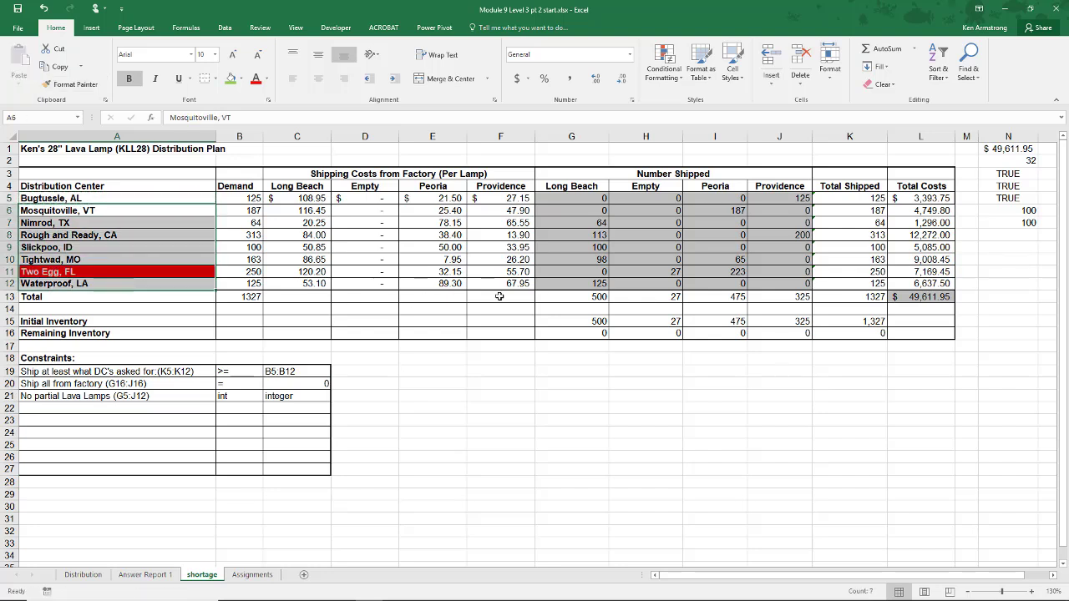
click(637, 276)
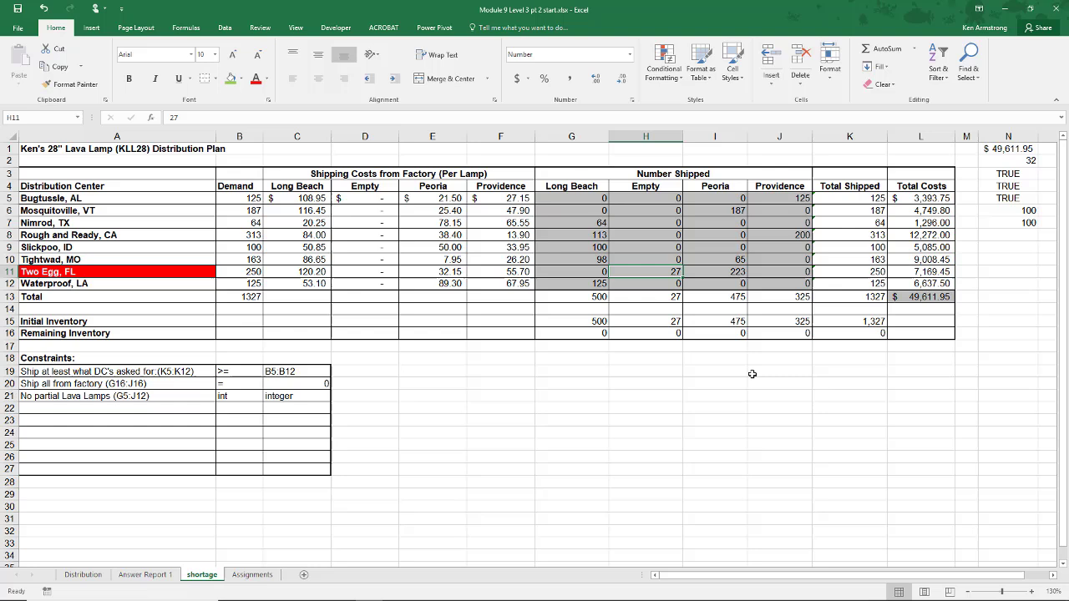